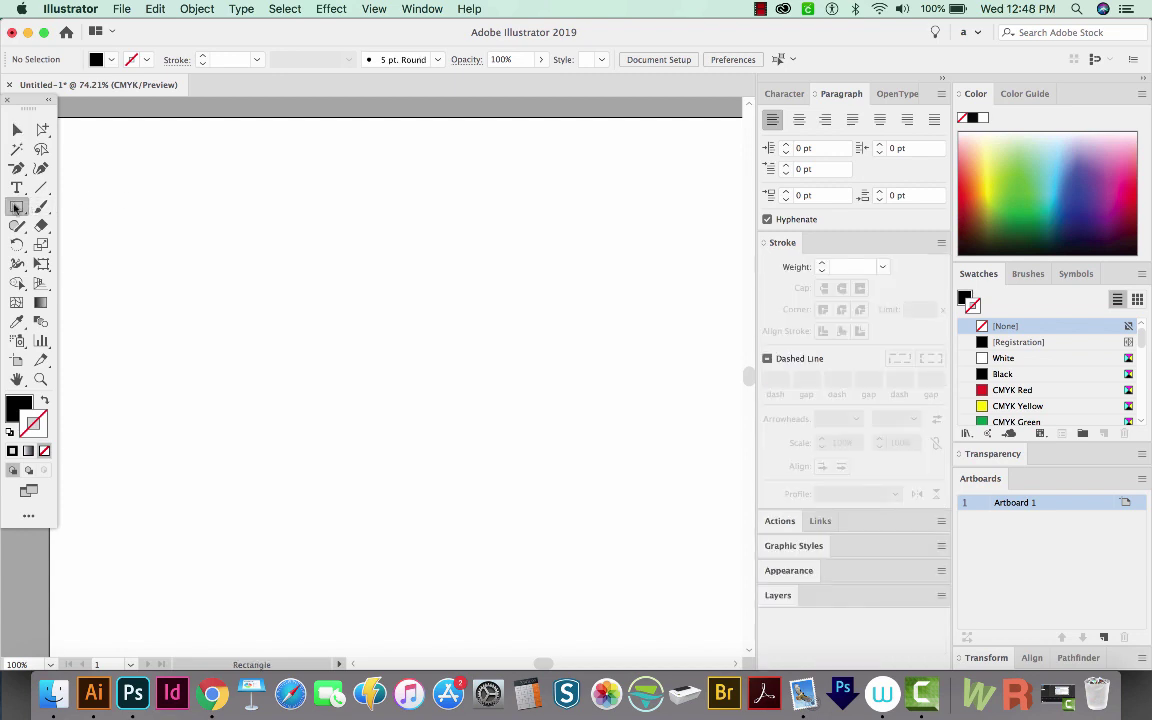
Draw a large, rotated, black thirteen-pointed star with the Star Tool
drag(16, 208, 74, 290)
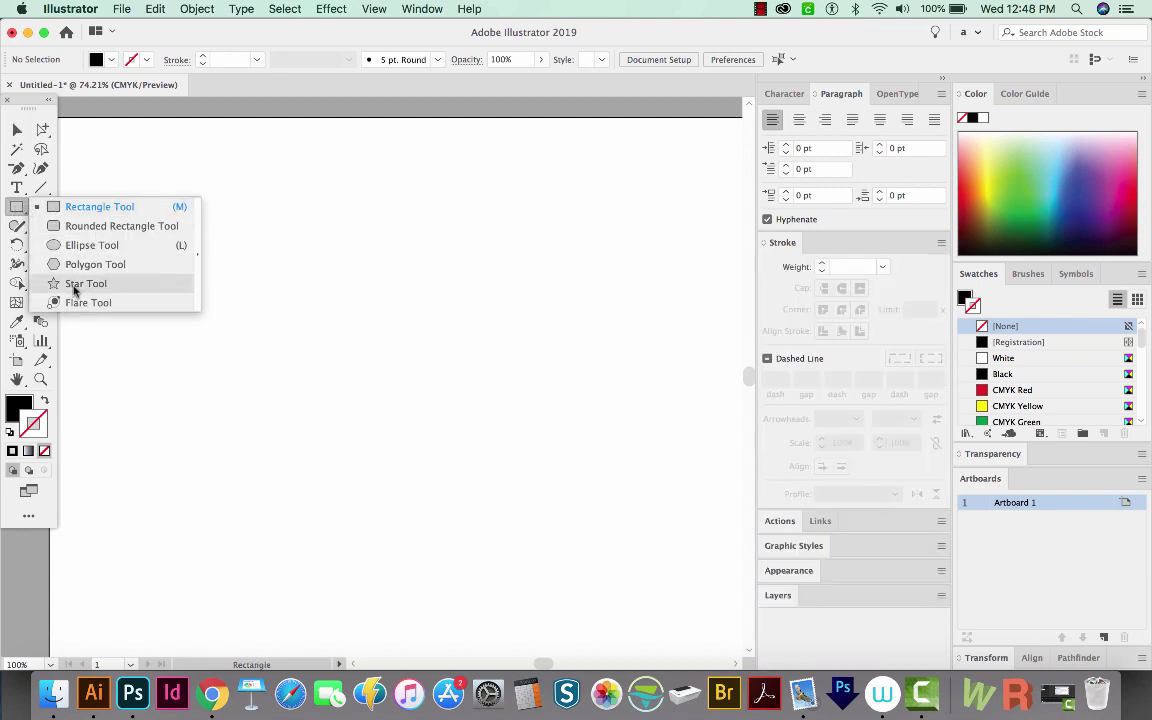
click(74, 288)
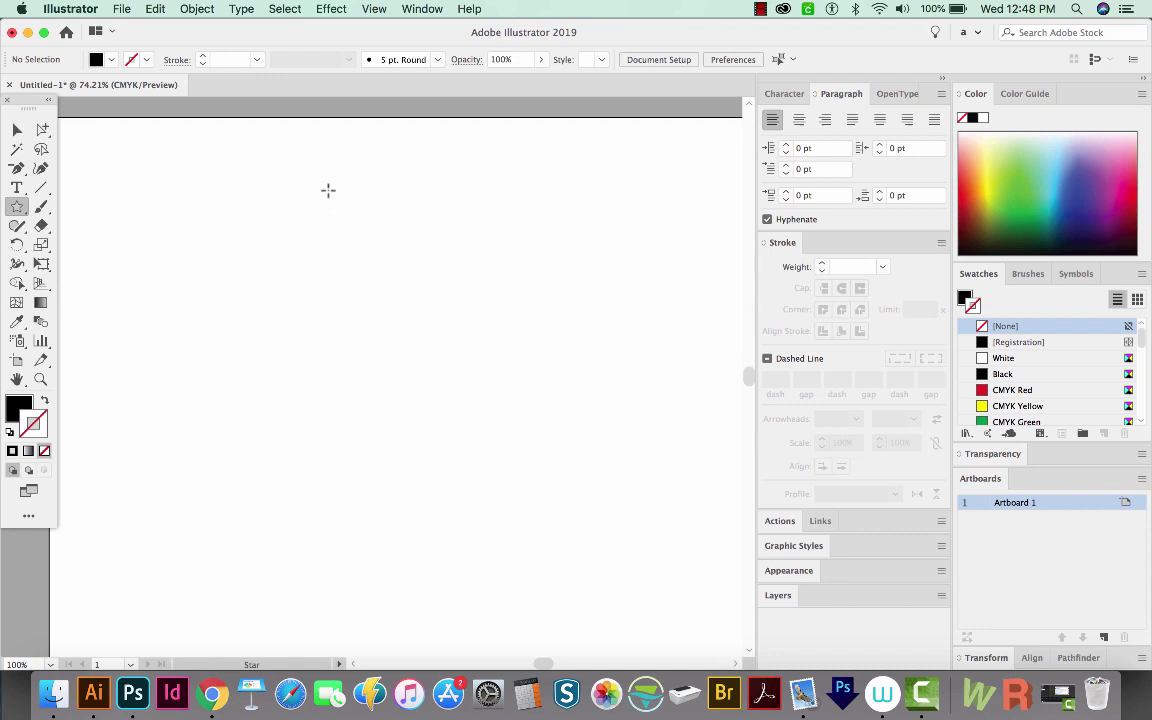
drag(328, 190, 399, 289)
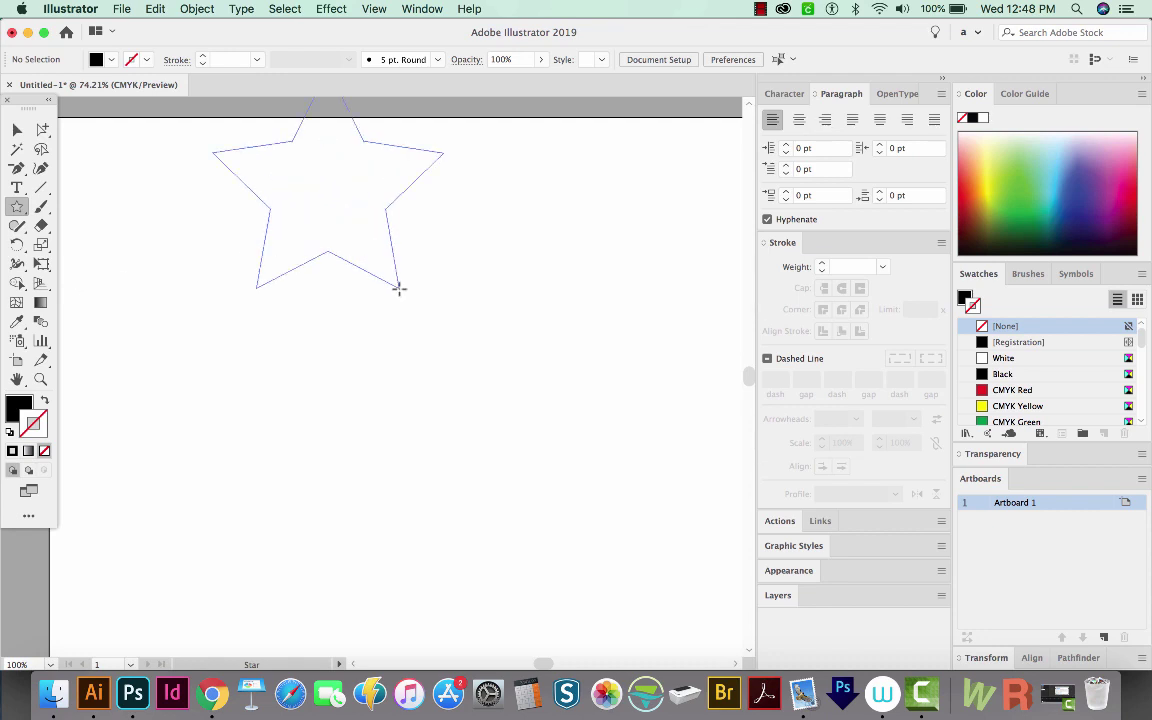
key(Up)
key(Up)
key(Up)
key(Up)
key(Up)
key(Up)
key(Up)
key(Up)
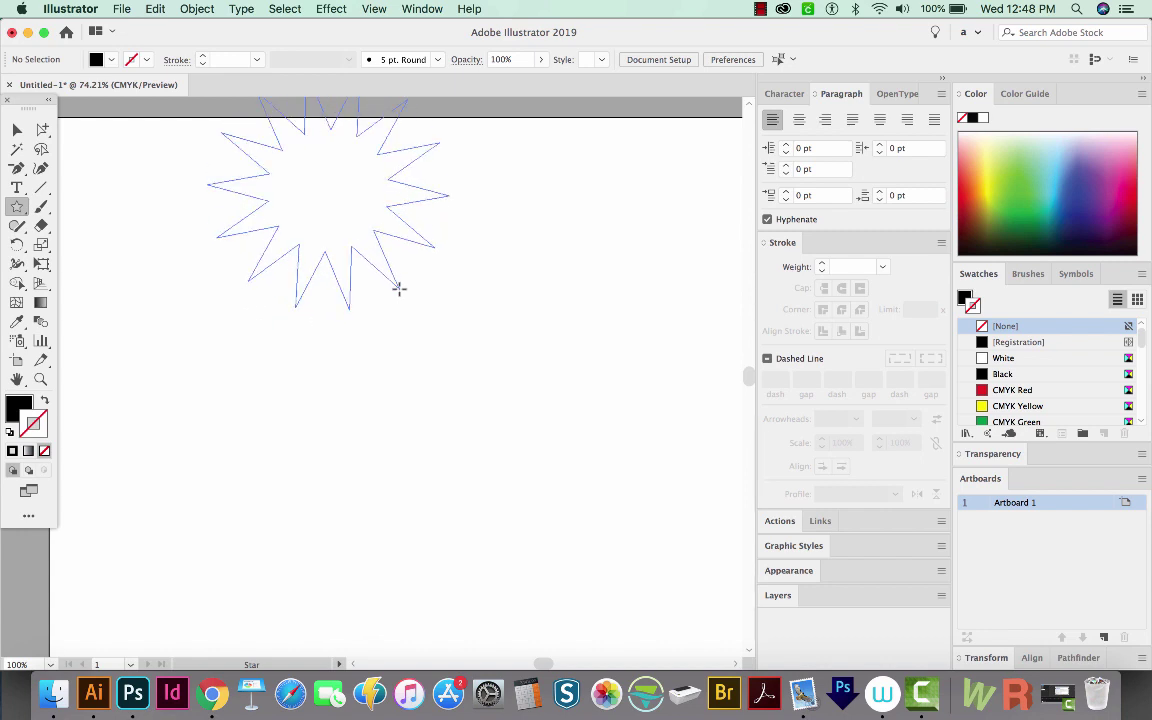
drag(399, 289, 441, 424)
key(v)
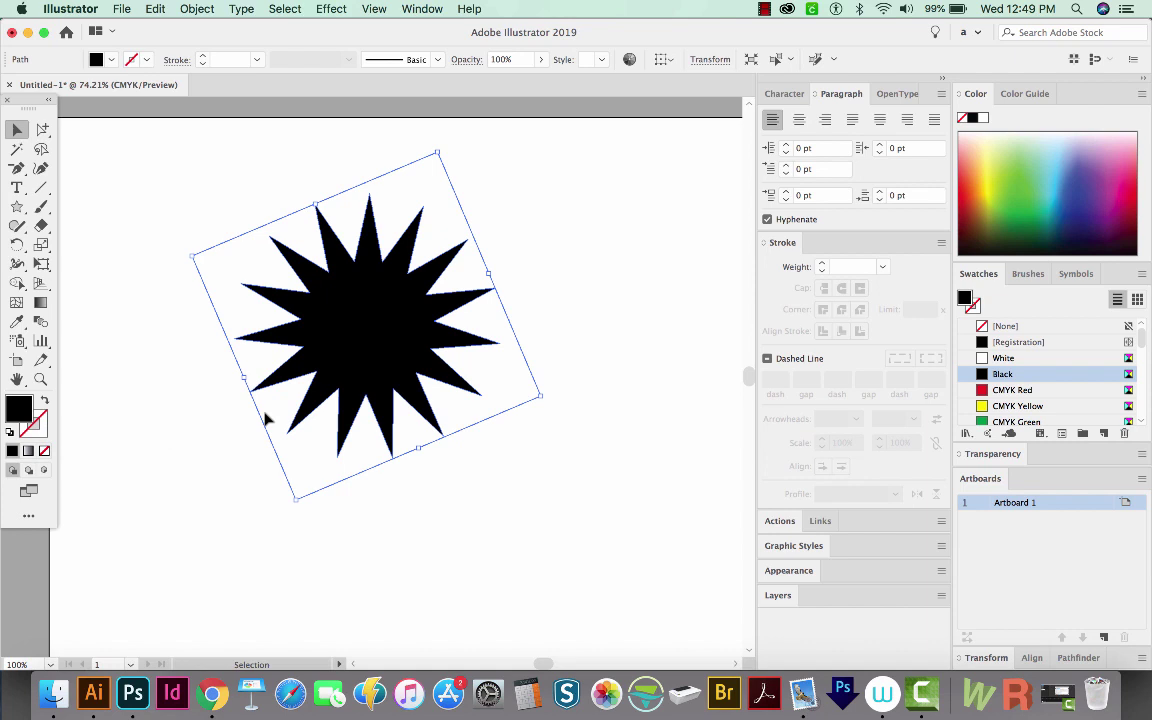
Switch to Outline view and marquee-select all of the star's inner anchor points
key(super+y)
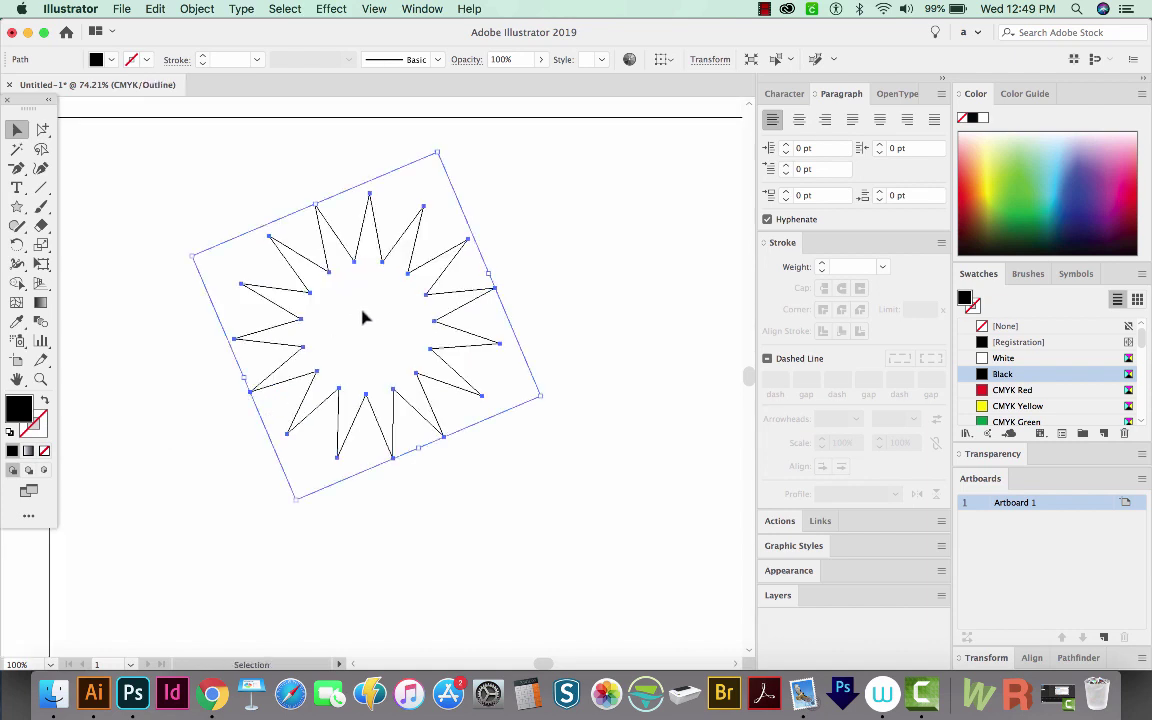
key(a)
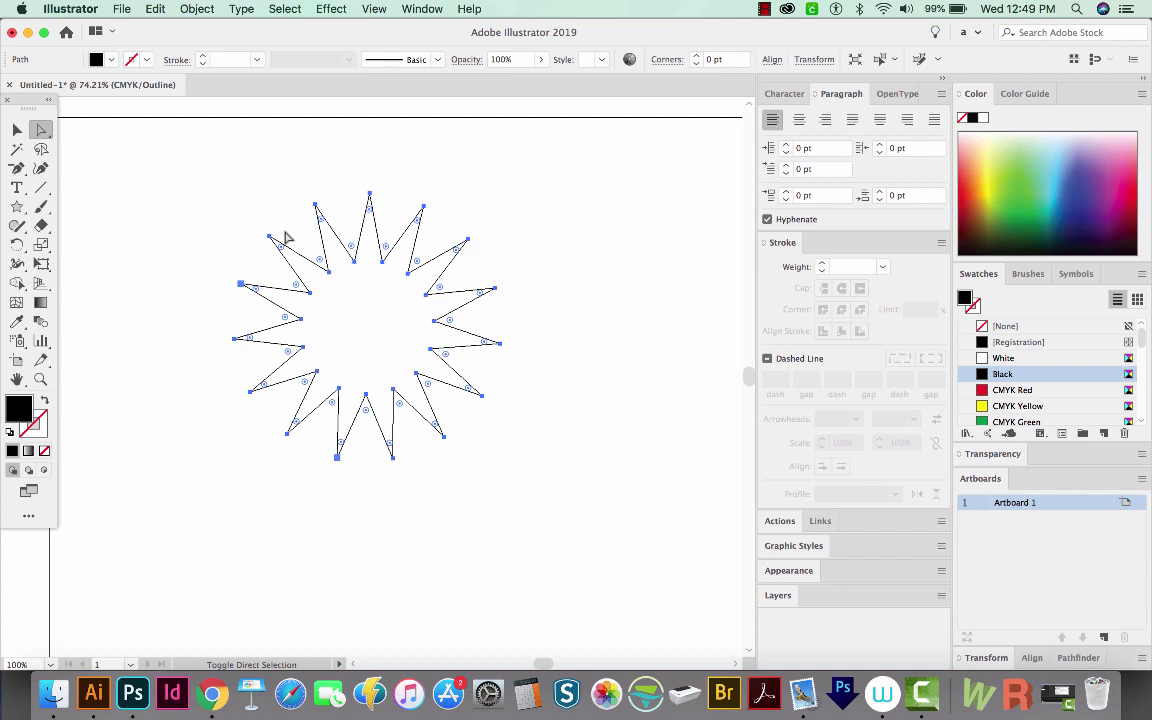
mouse_move(285, 233)
mouse_down()
mouse_move(378, 385)
mouse_move(447, 418)
mouse_up()
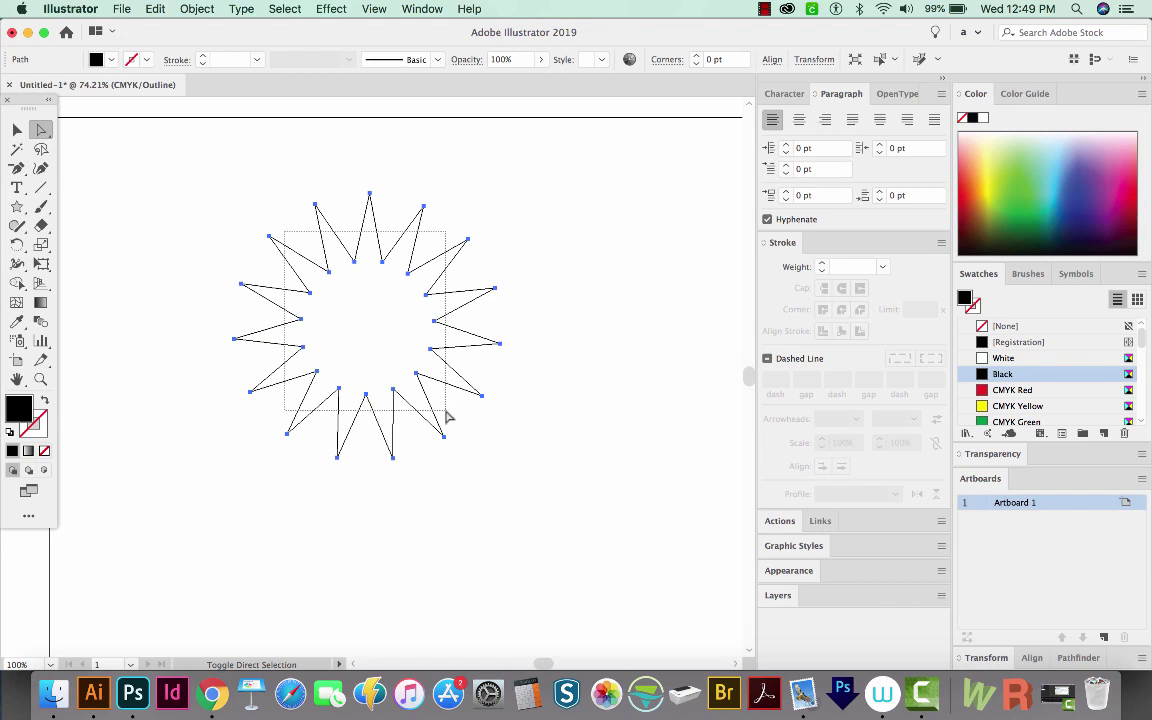
drag(447, 418, 447, 418)
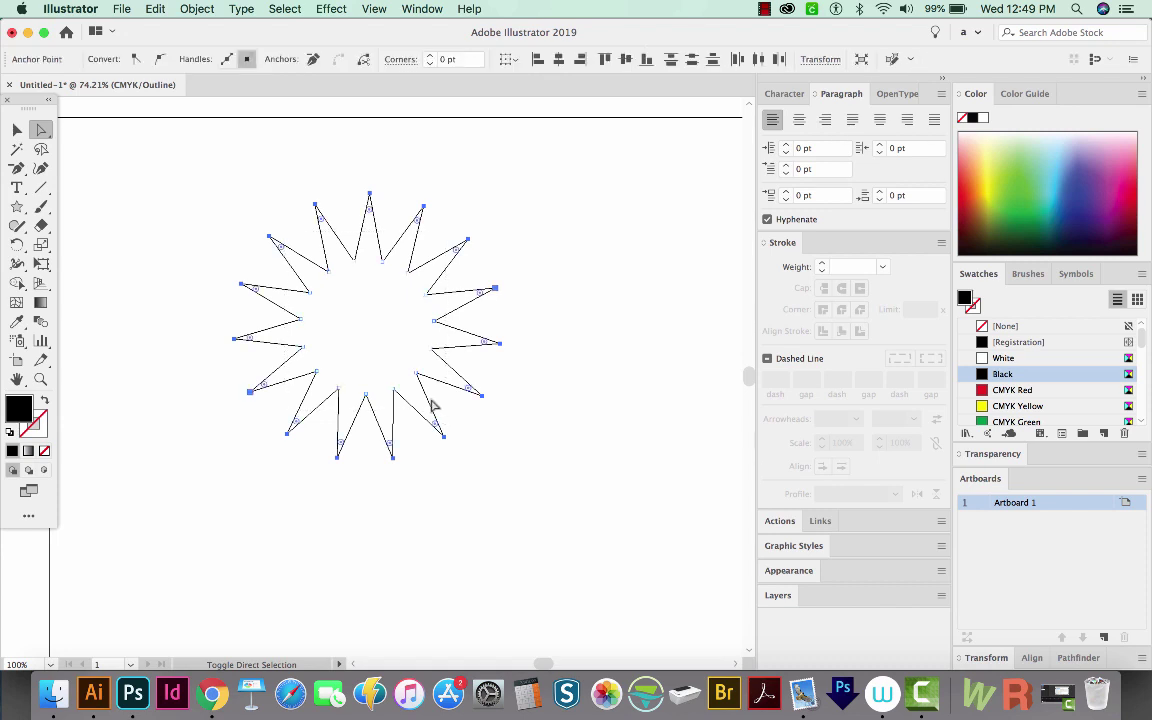
drag(252, 219, 285, 252)
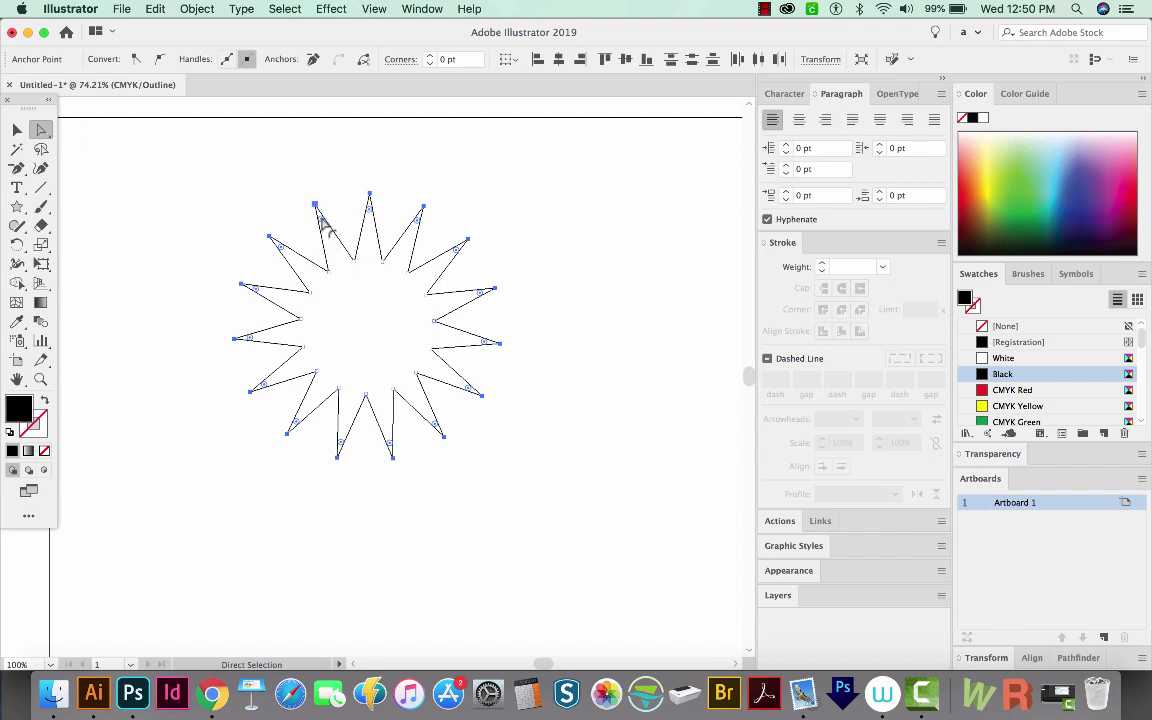
Round the inner corners to about 15.58 pt and reselect the scalloped badge at upper left in Preview
mouse_move(321, 219)
mouse_down()
mouse_move(341, 273)
mouse_move(336, 258)
mouse_up()
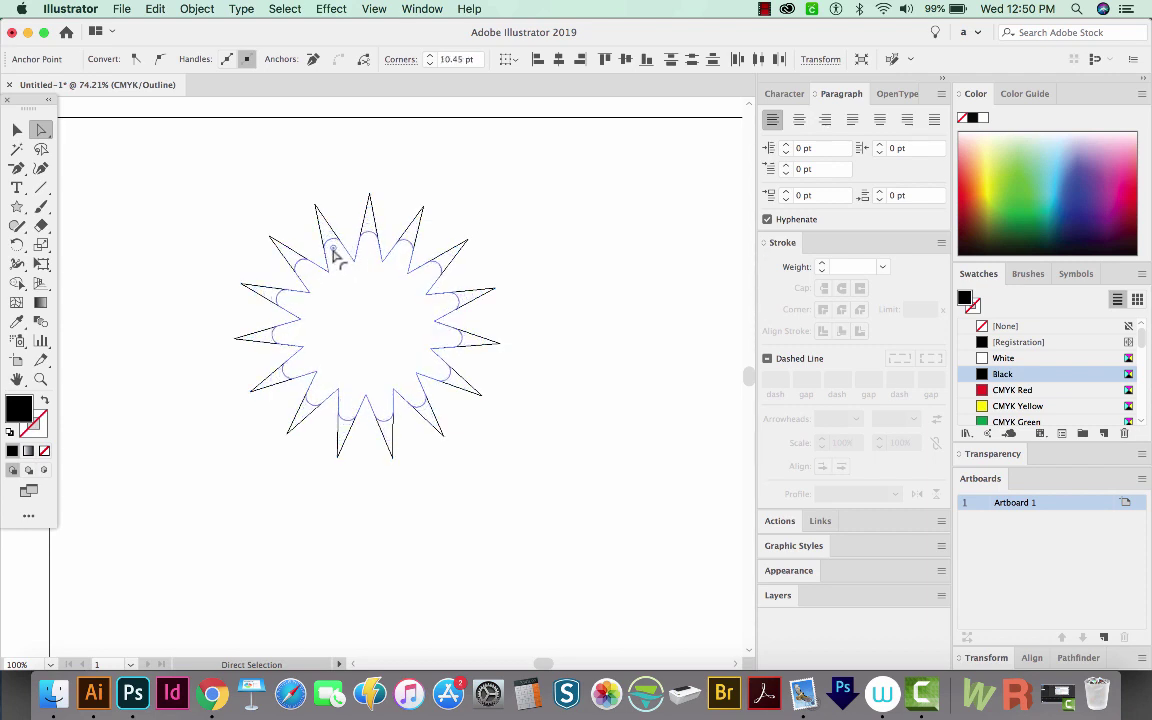
drag(336, 258, 338, 283)
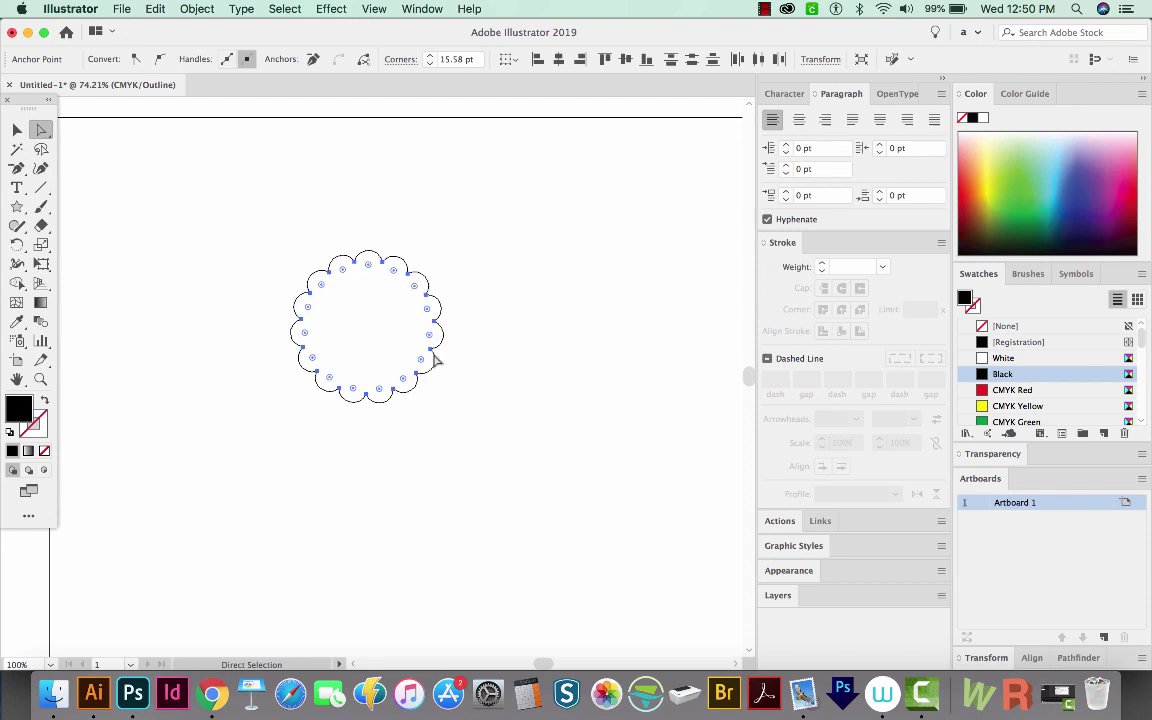
key(super+y)
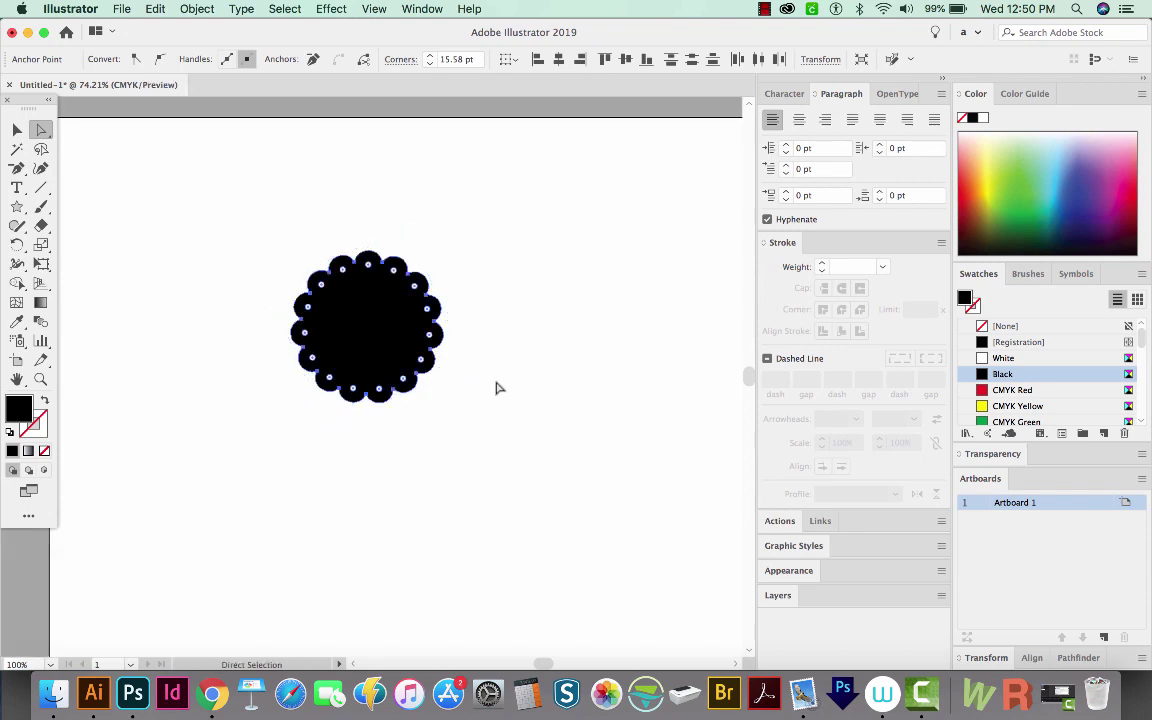
key(super+y)
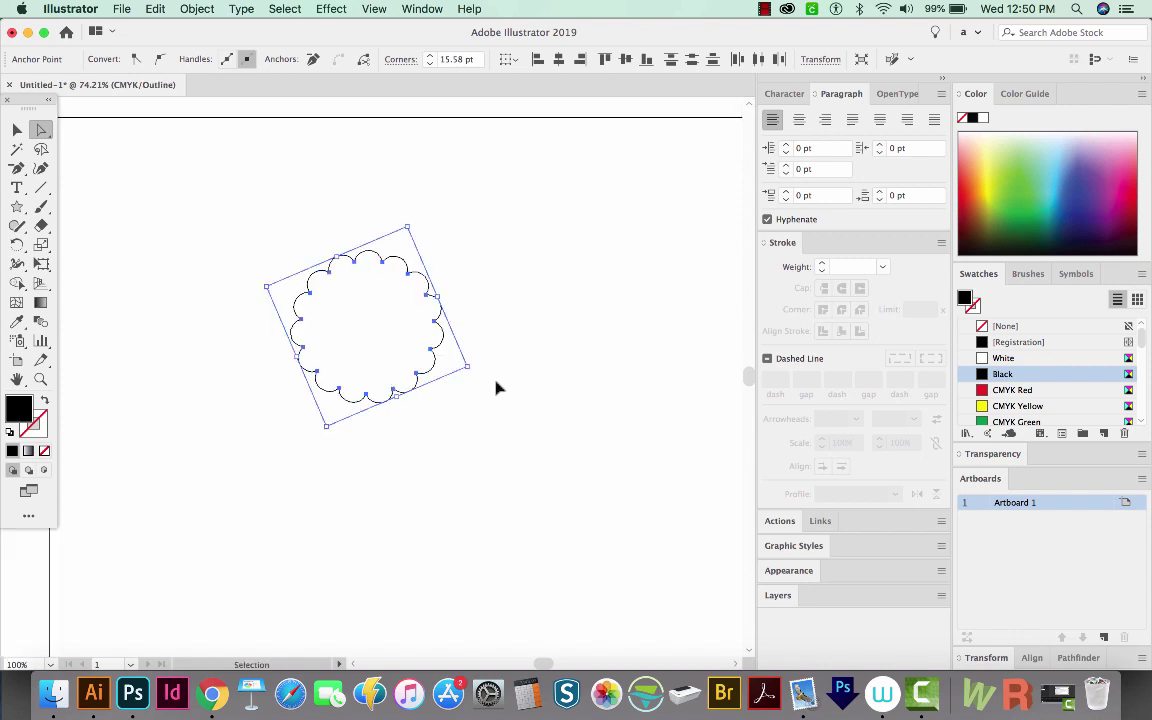
key(super+y)
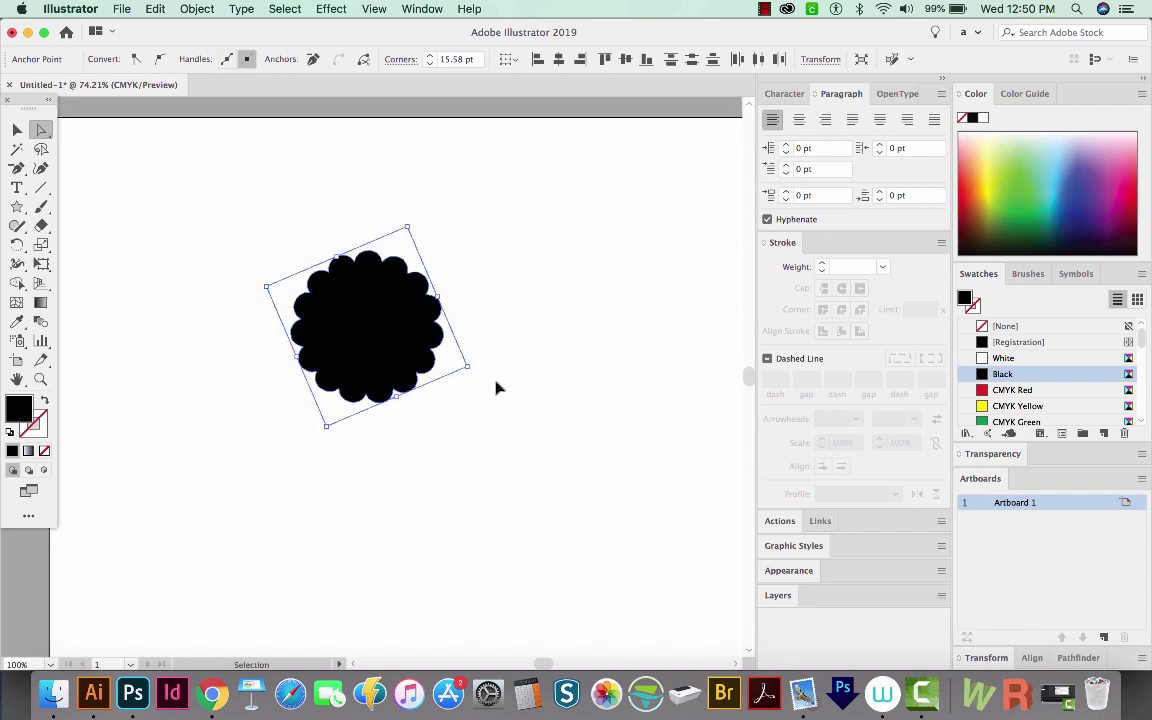
key(super+y)
key(super+z)
key(super+z)
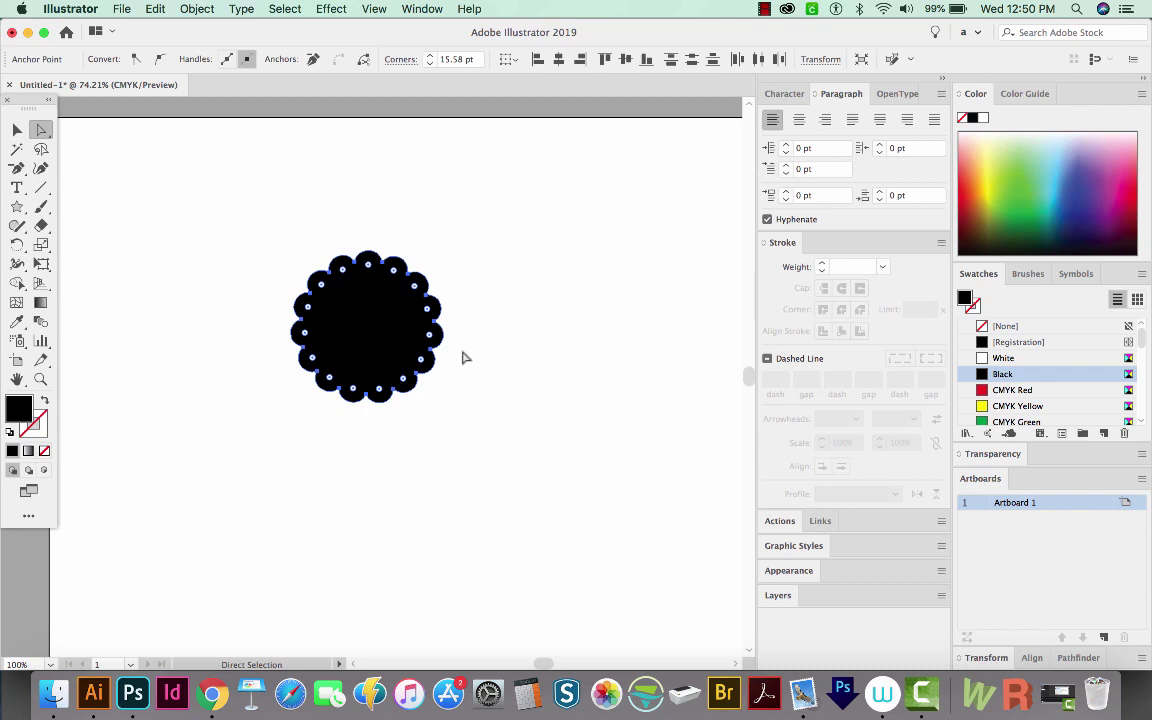
key(super+z)
key(super+z)
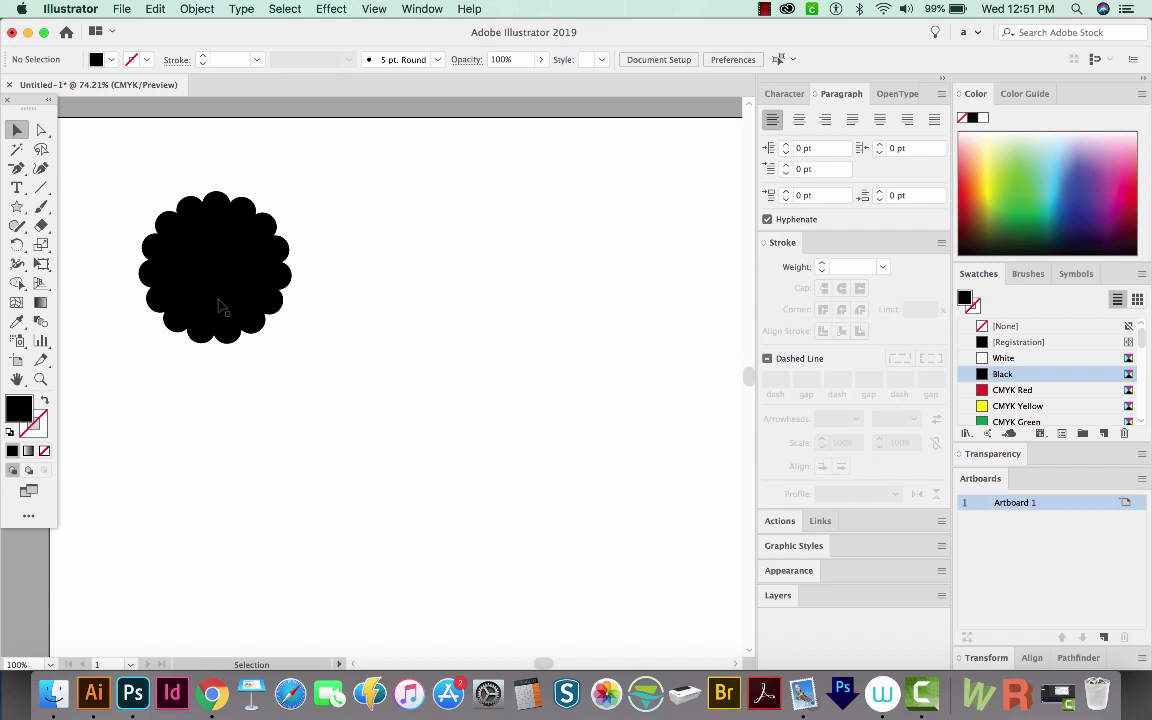
click(247, 270)
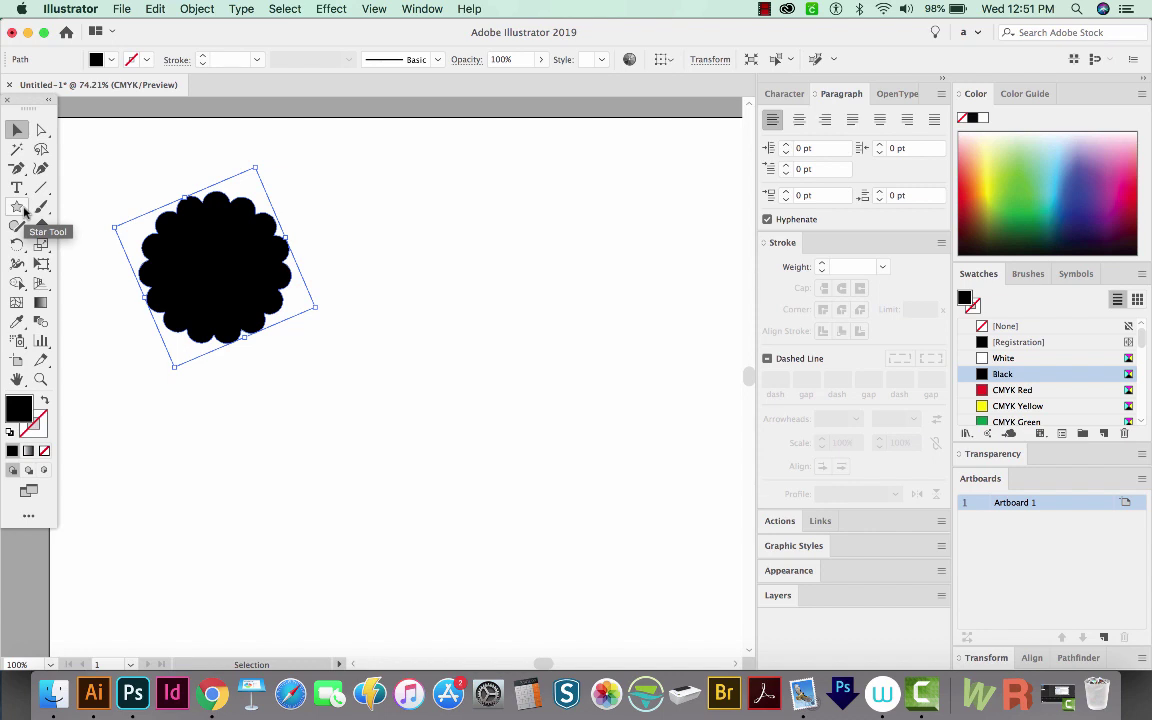
Draw a large circle right of the badge with default white fill and black stroke
drag(17, 209, 60, 253)
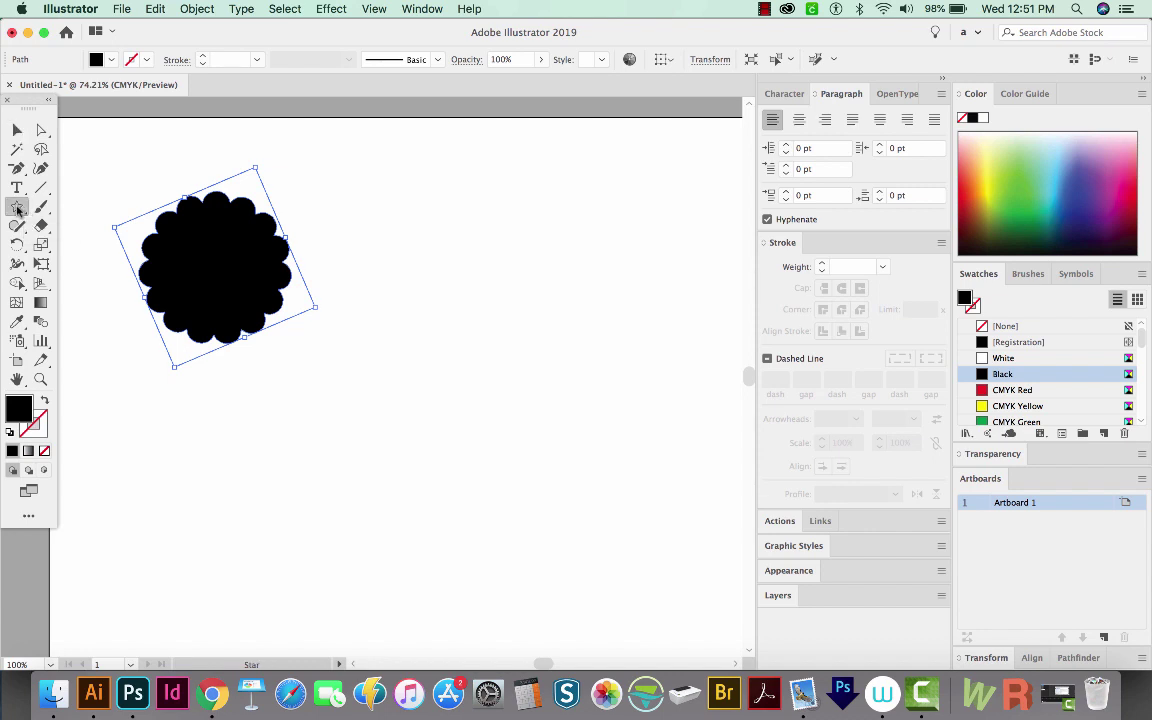
click(60, 250)
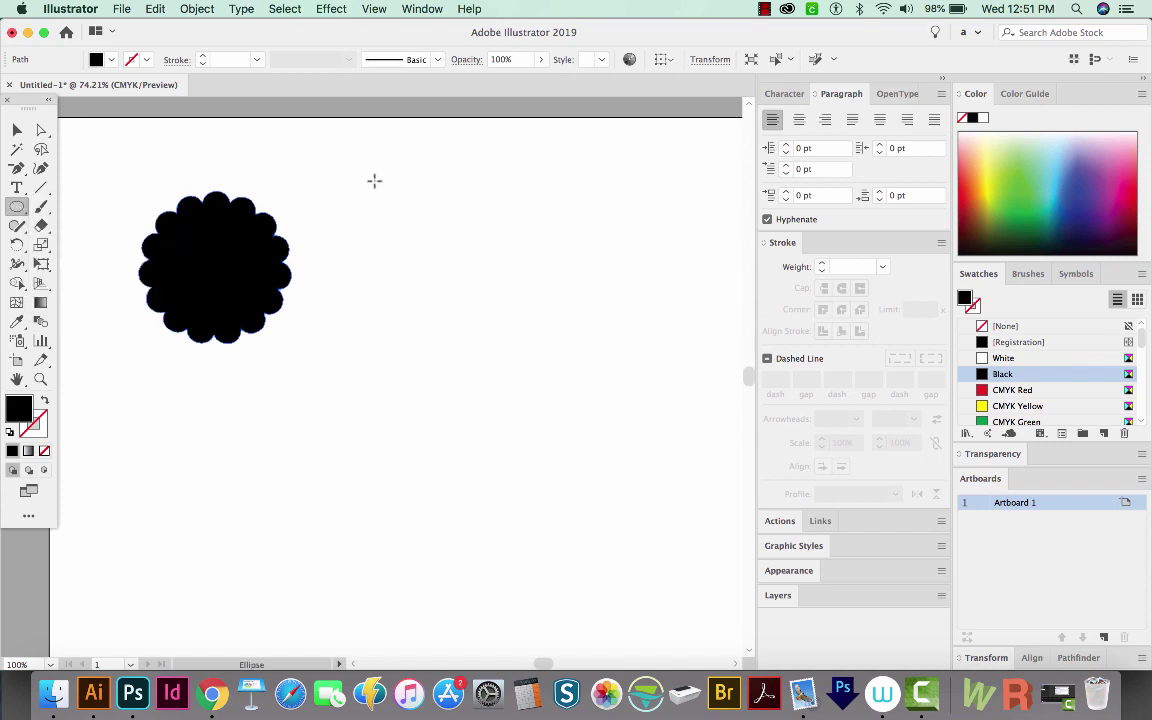
drag(380, 180, 568, 340)
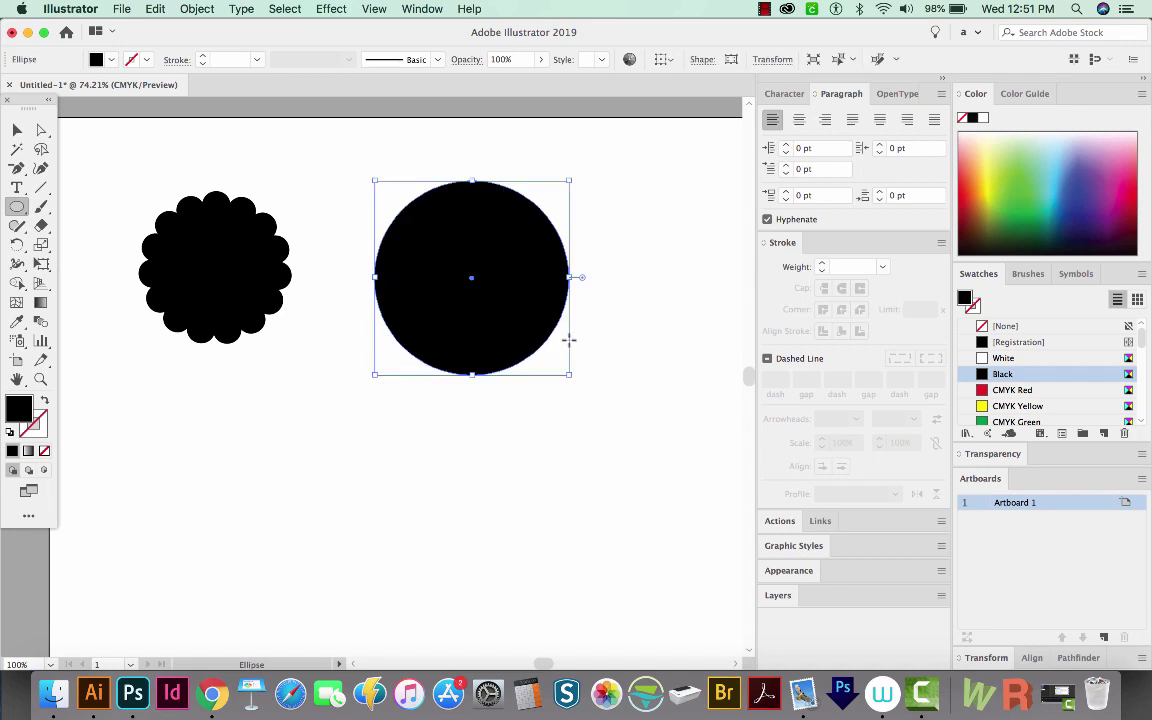
key(d)
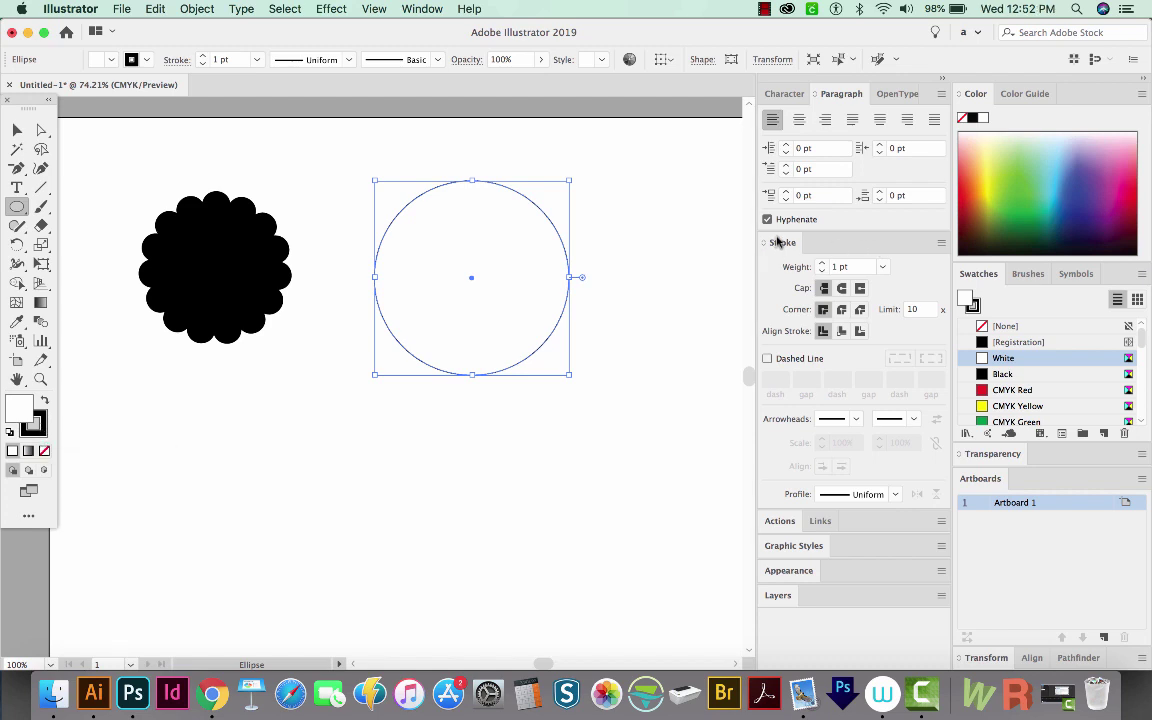
Set the circle's stroke to 15 pt with Round Cap and Round Join
click(420, 9)
scroll(425, 470, down, 3)
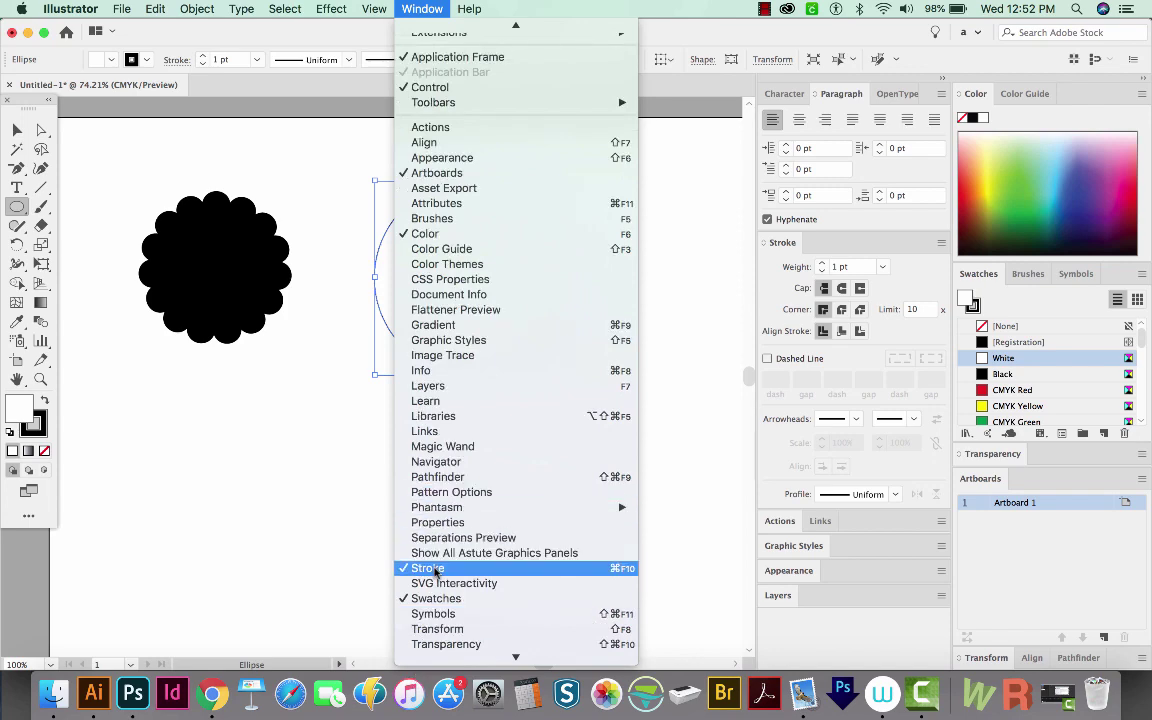
key(Escape)
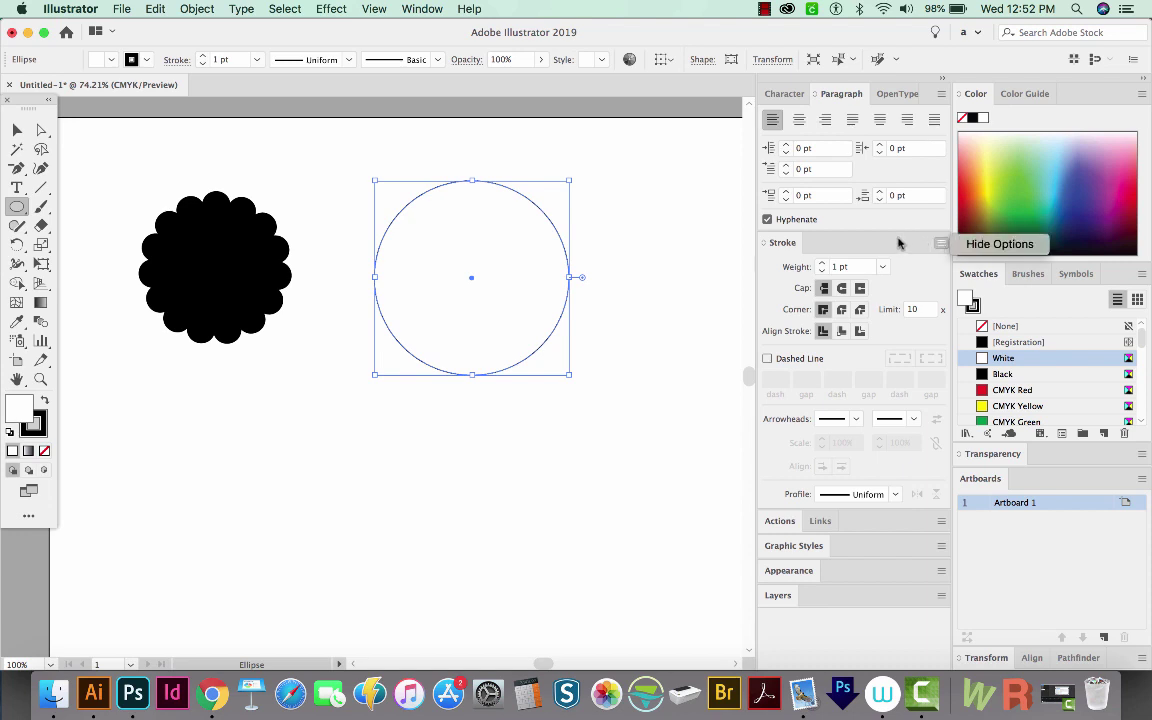
click(819, 265)
text(15)
key(Return)
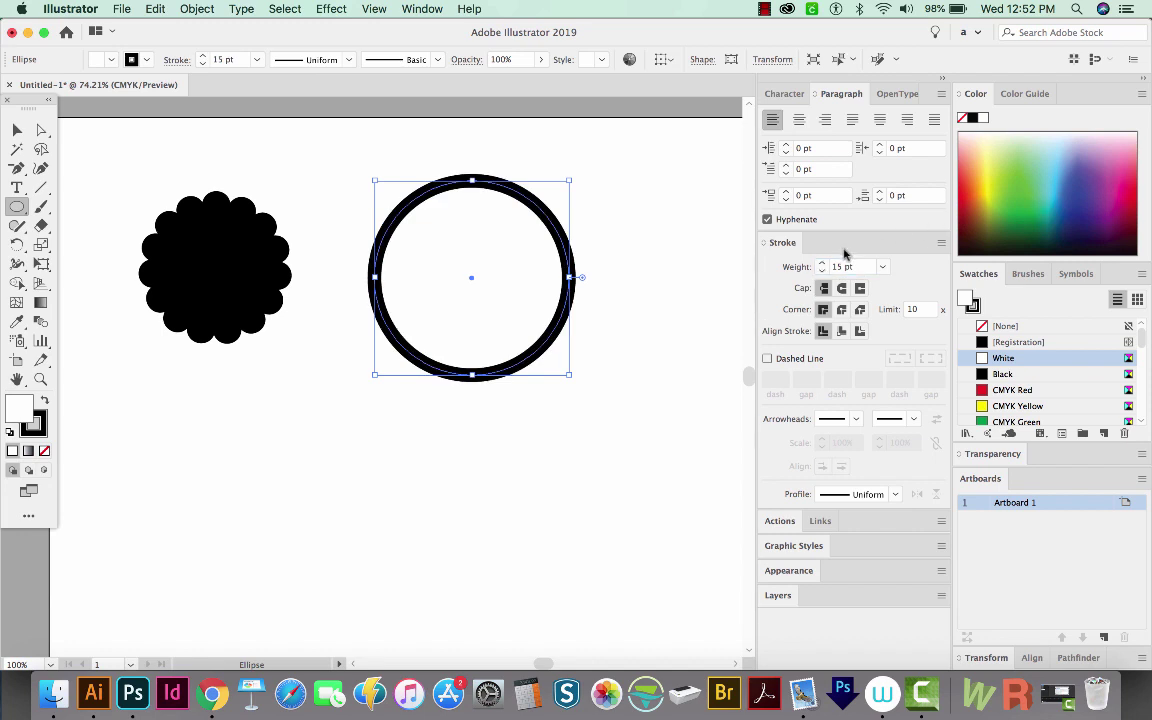
click(841, 289)
click(841, 309)
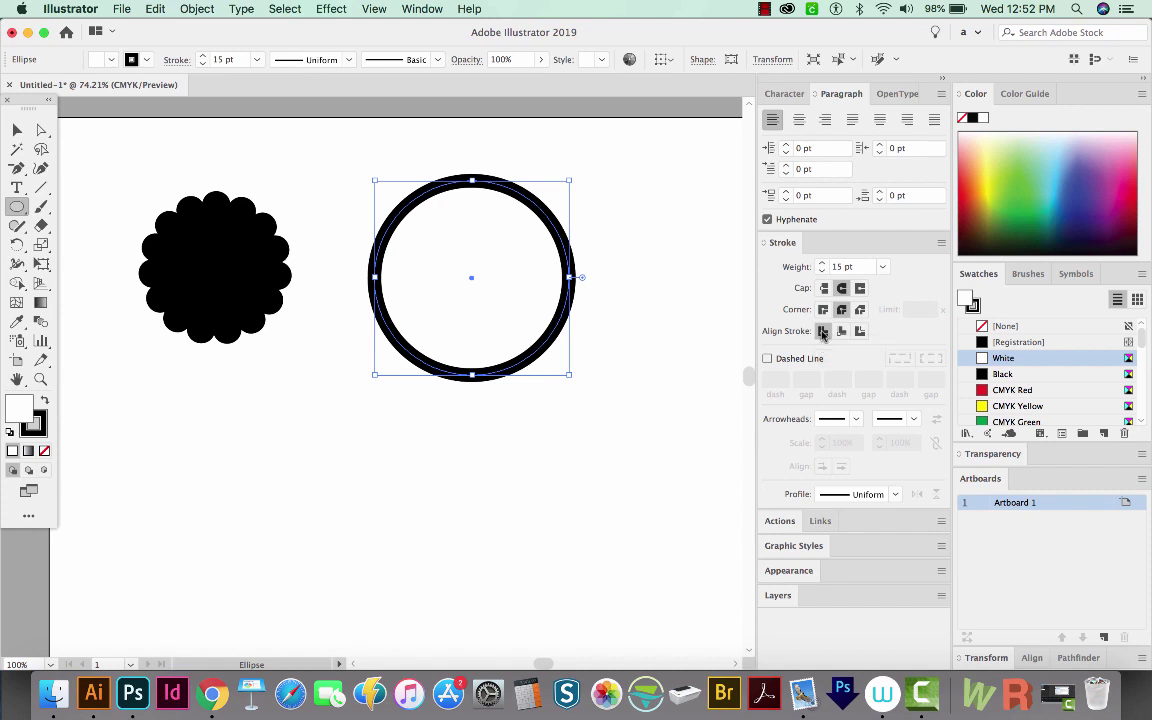
Enable Dashed Line with a 0 pt dash and 14 pt gap for round dots
click(767, 359)
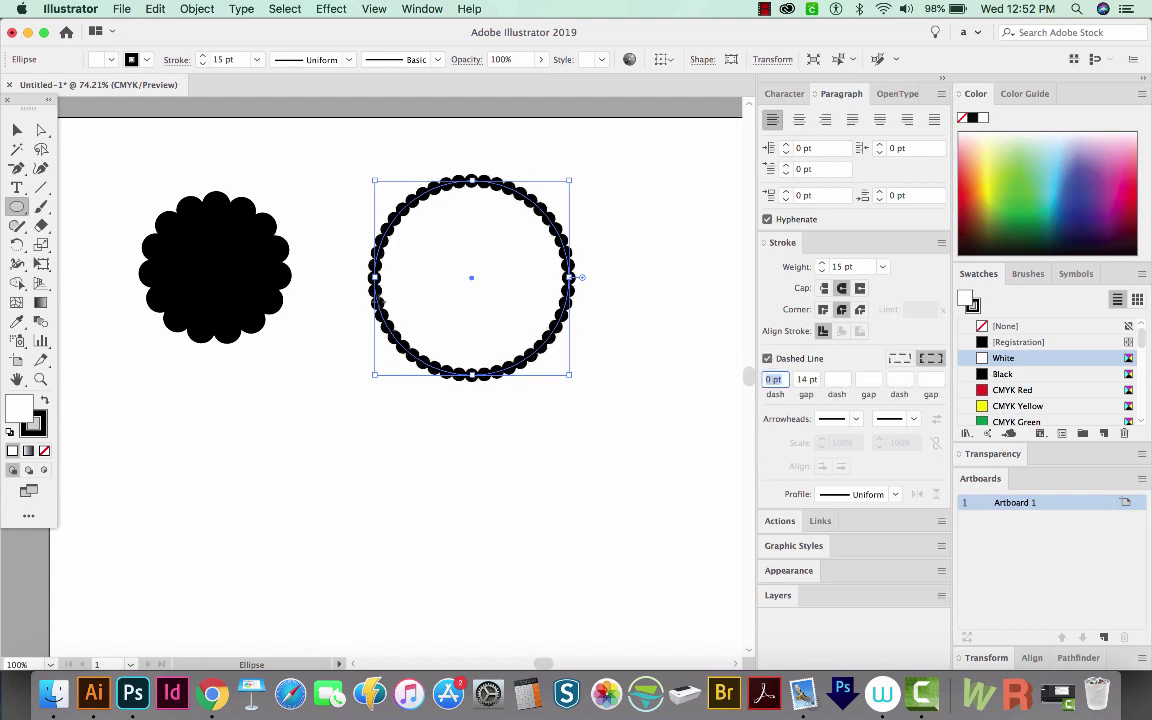
key(Tab)
key(Up)
key(Up)
key(Up)
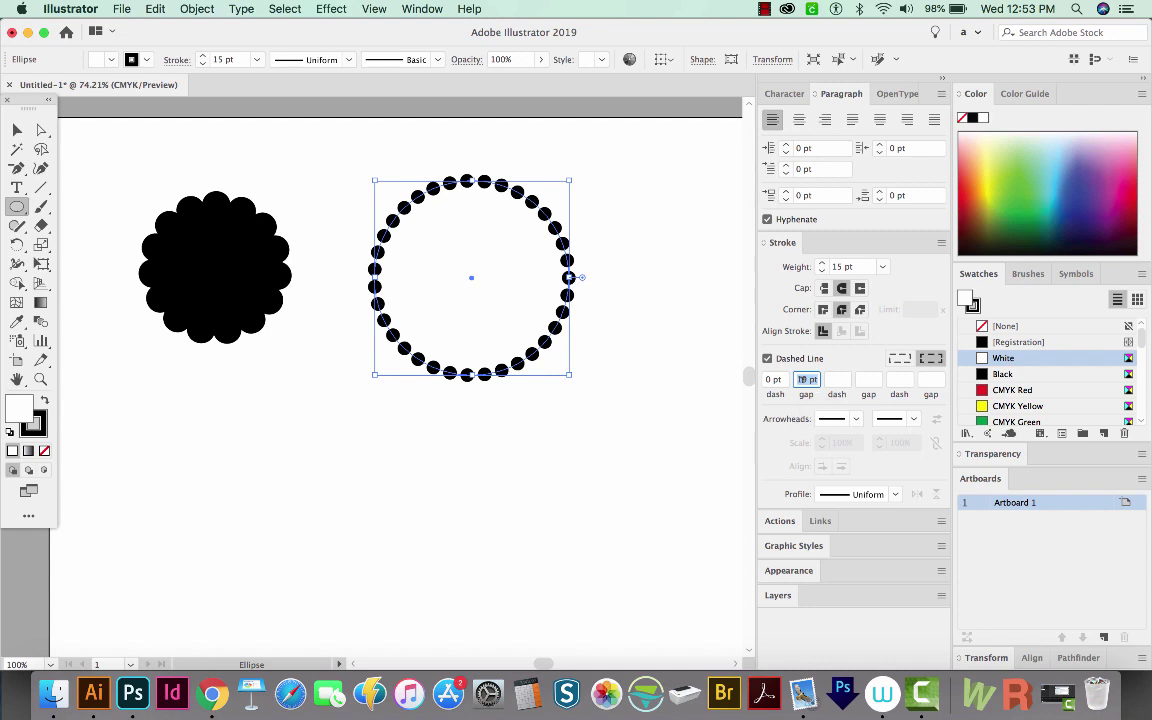
key(Down)
key(Down)
key(Down)
key(Down)
key(Down)
key(Down)
key(Up)
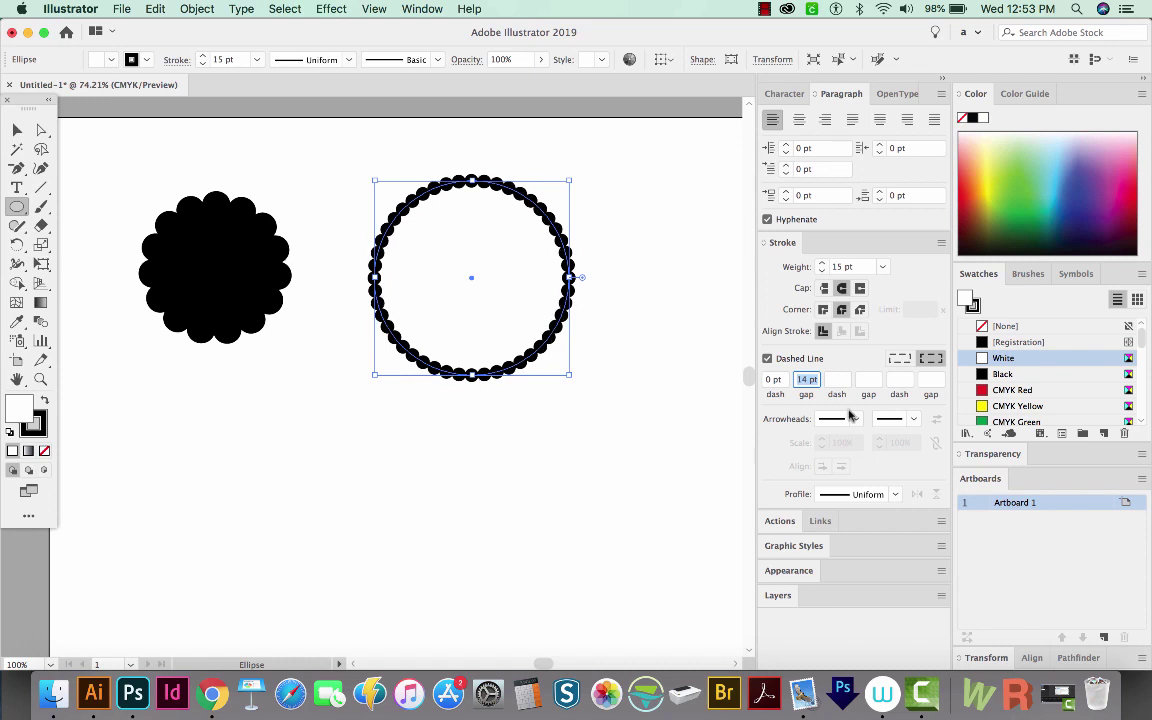
click(863, 362)
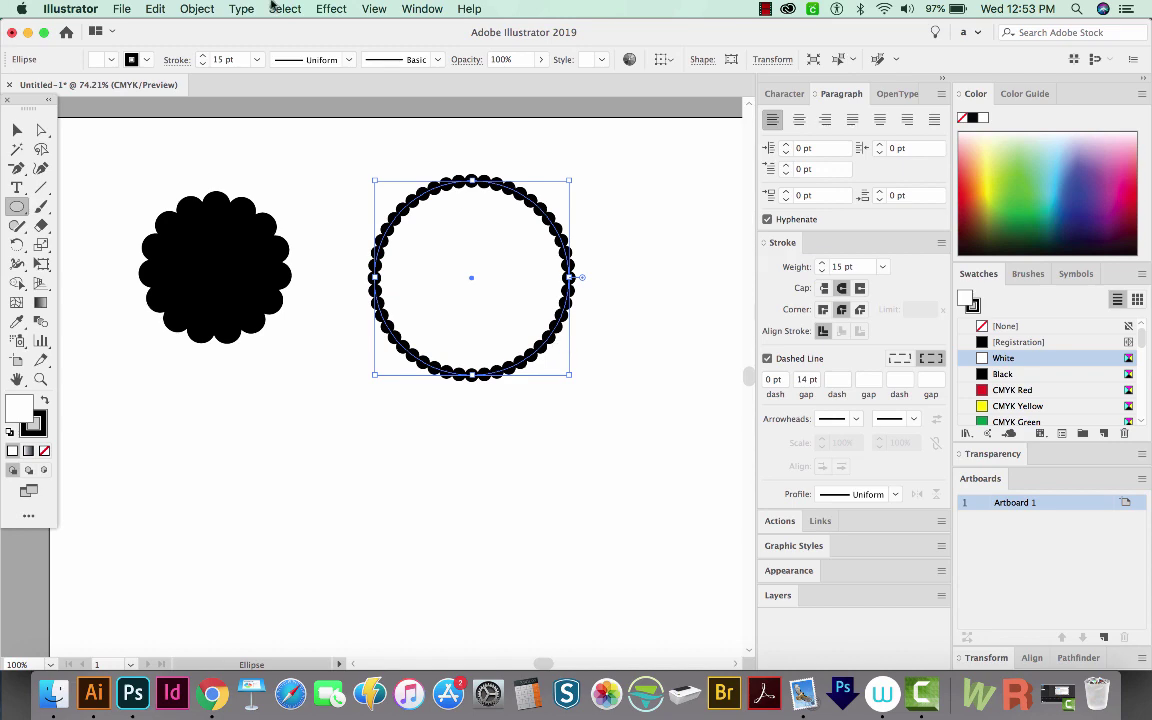
Apply Expand Appearance, then Expand with Fill and Stroke, to the dotted ring
click(197, 9)
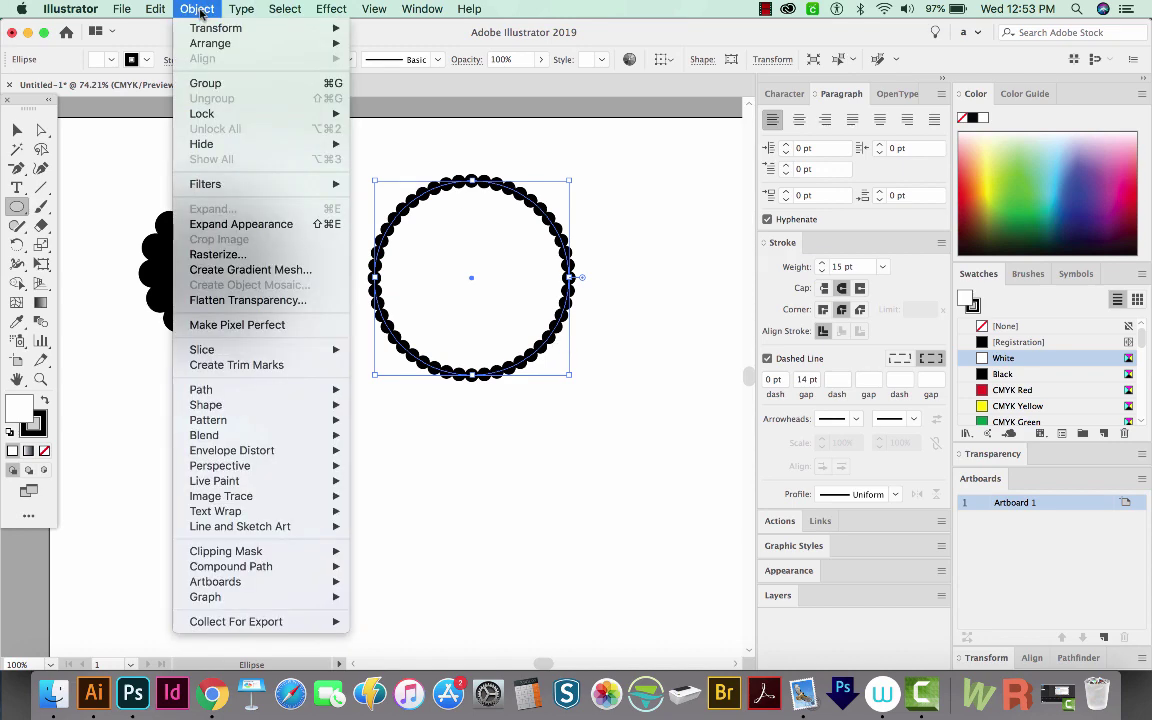
click(224, 229)
click(190, 10)
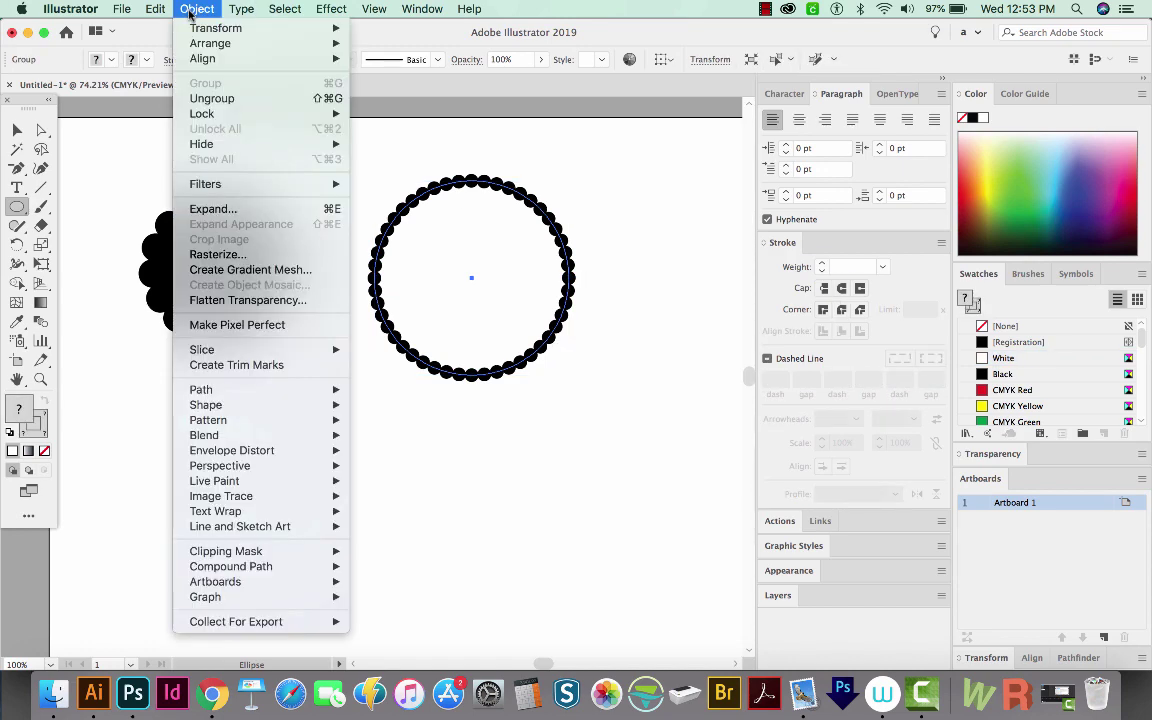
click(211, 210)
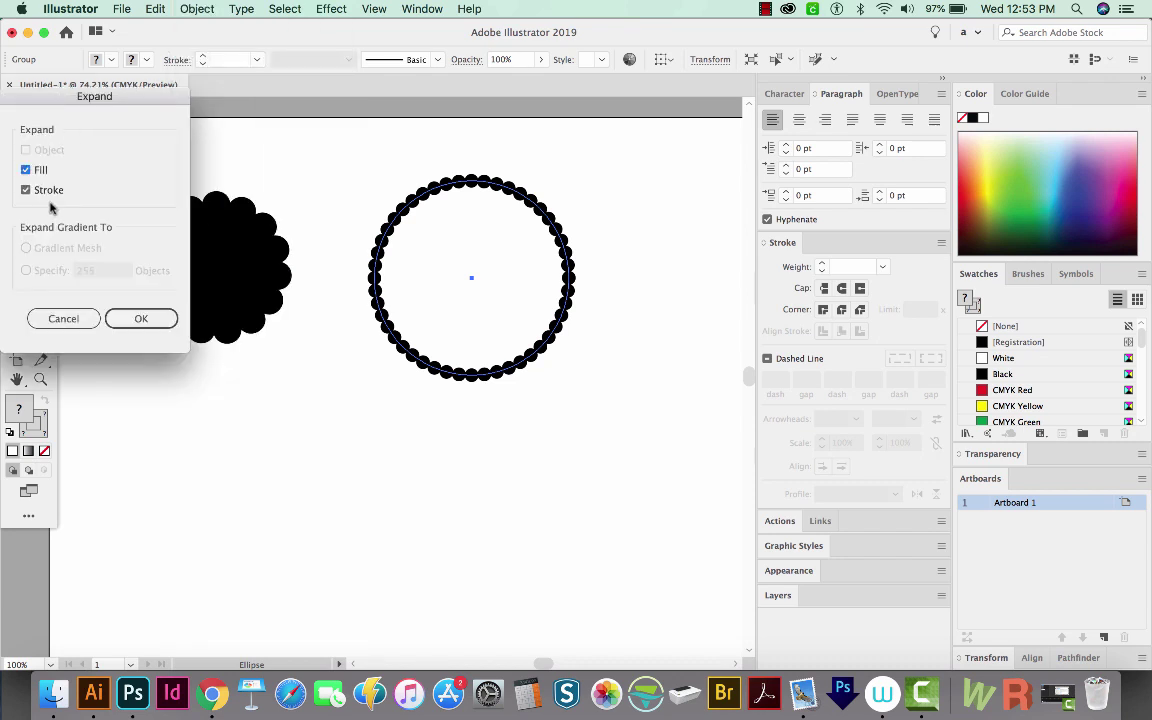
click(141, 318)
Unite the expanded dots and ring into one shape with Pathfinder's Unite
click(1032, 657)
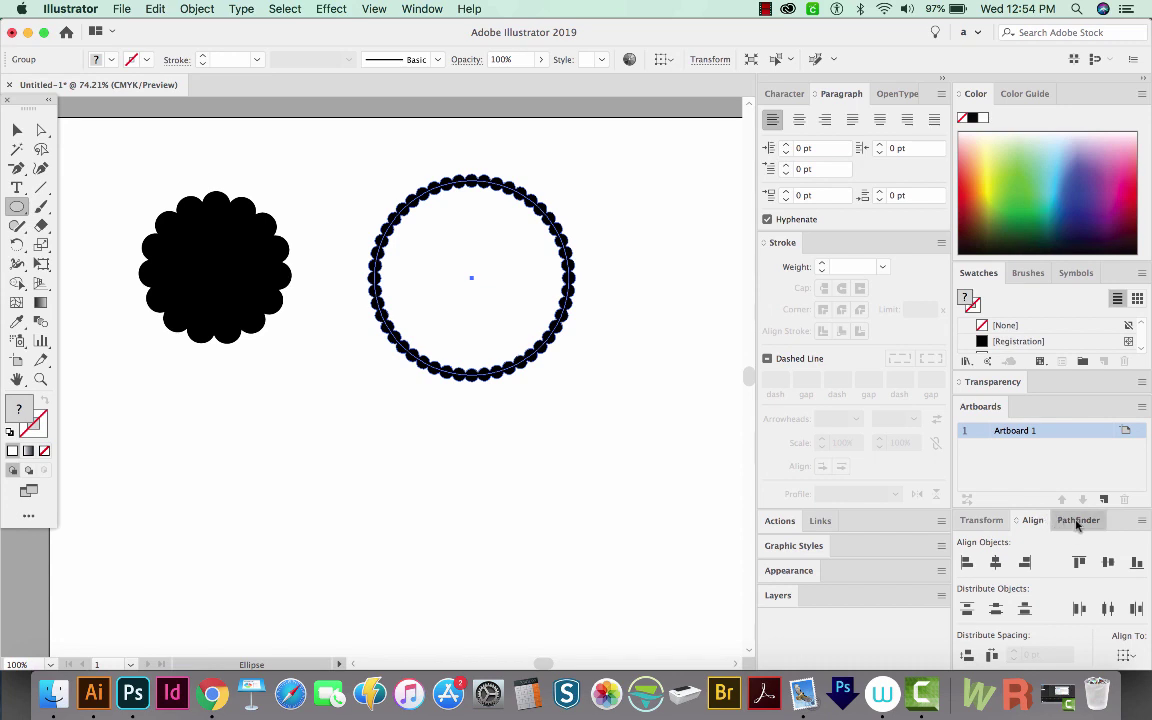
click(1077, 520)
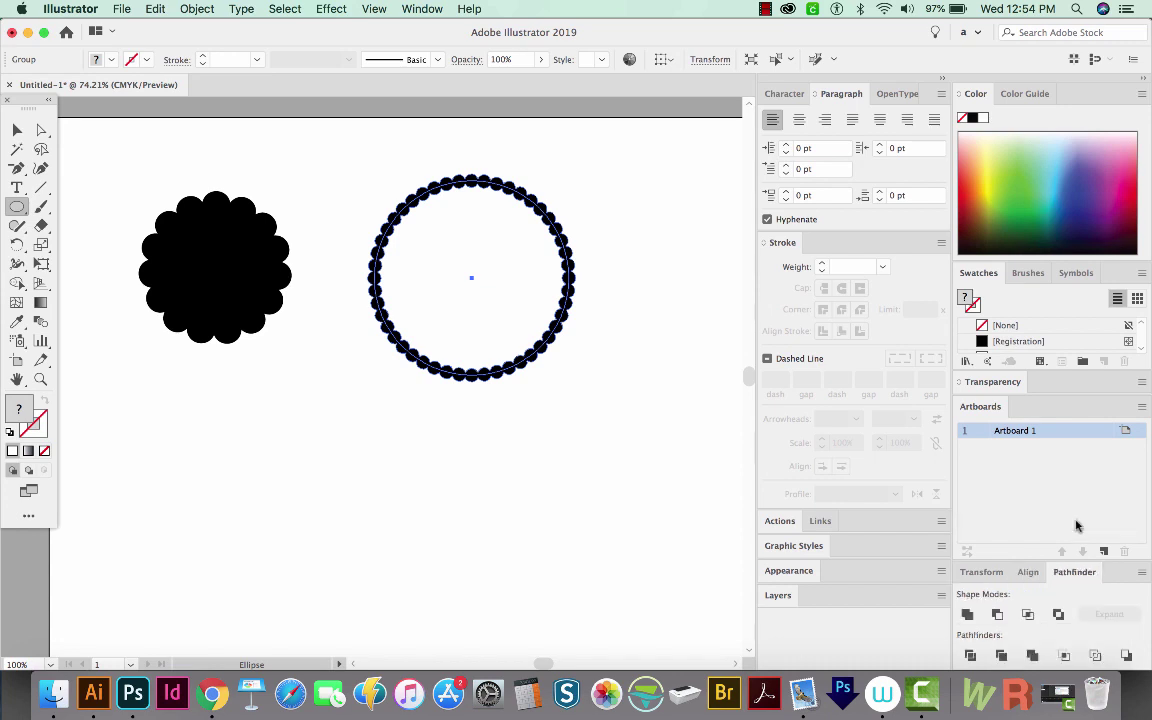
click(966, 617)
key(v)
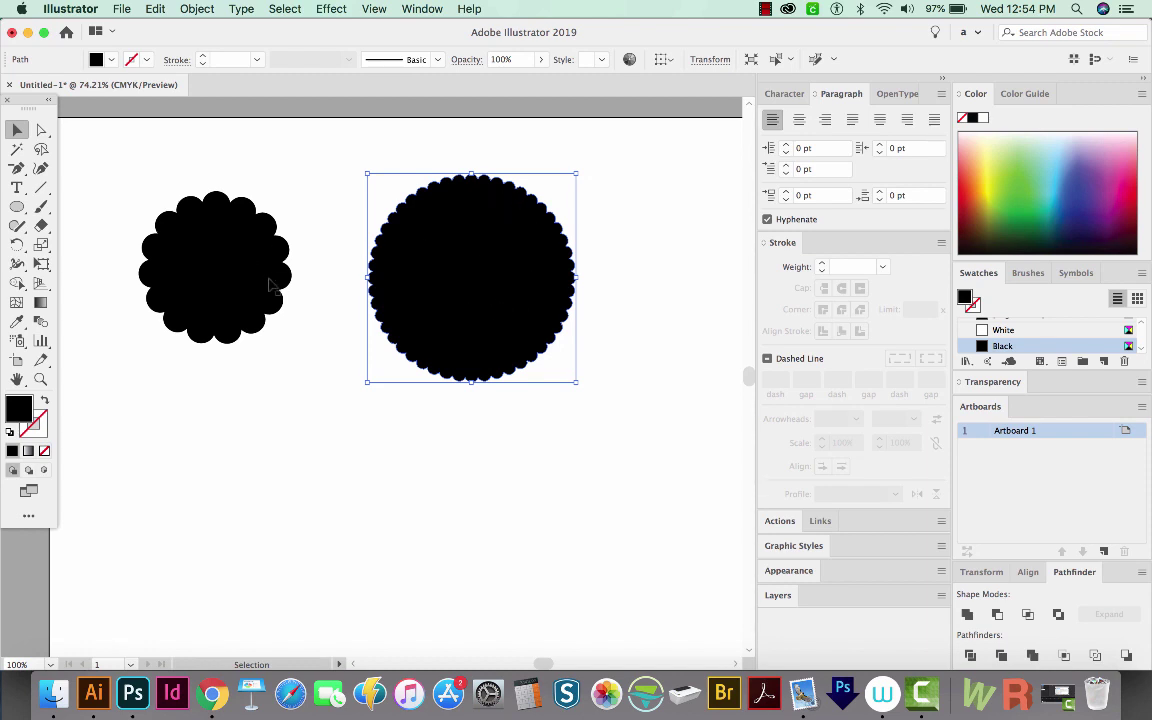
Draw a new circle below the first badge with default white fill and black stroke
click(738, 277)
key(l)
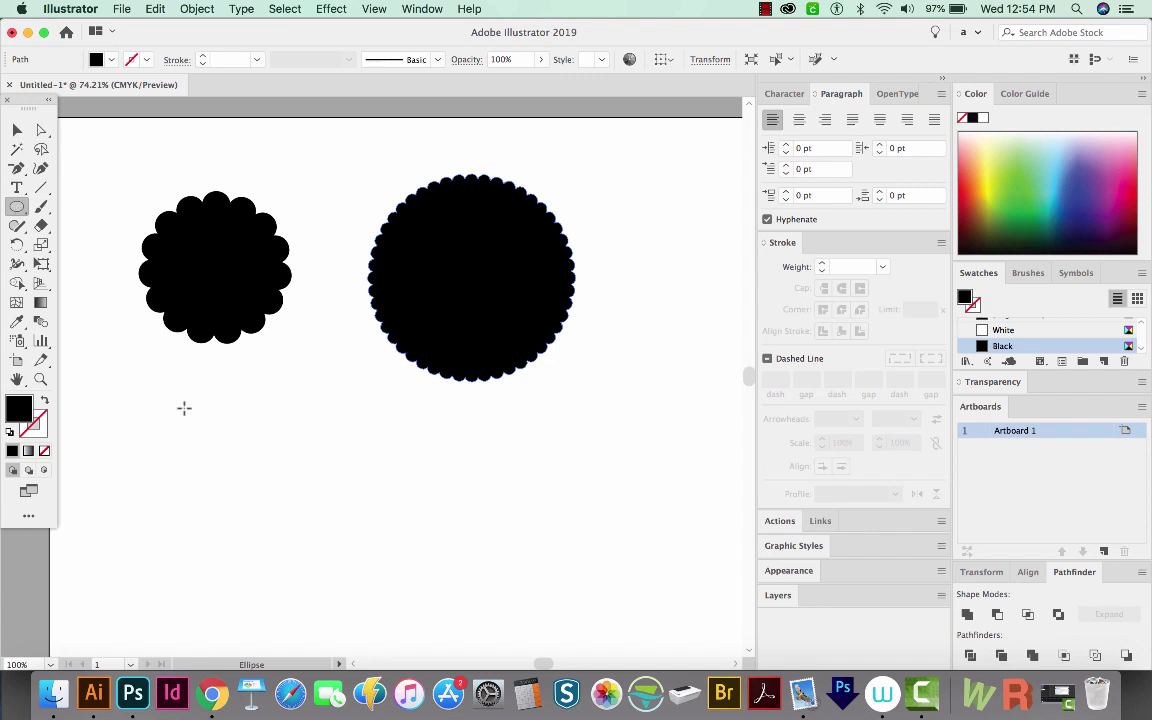
drag(184, 408, 387, 593)
key(d)
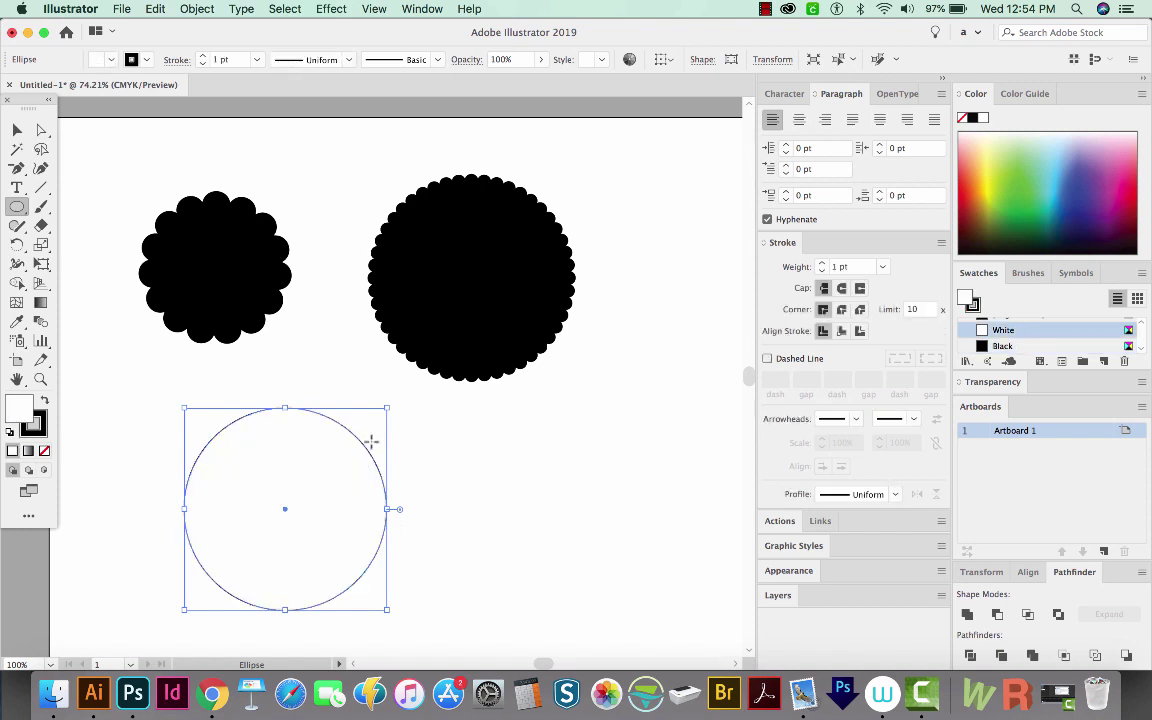
Give the circle a dashed 15 pt stroke with round caps and joins
click(845, 266)
text(15)
key(Tab)
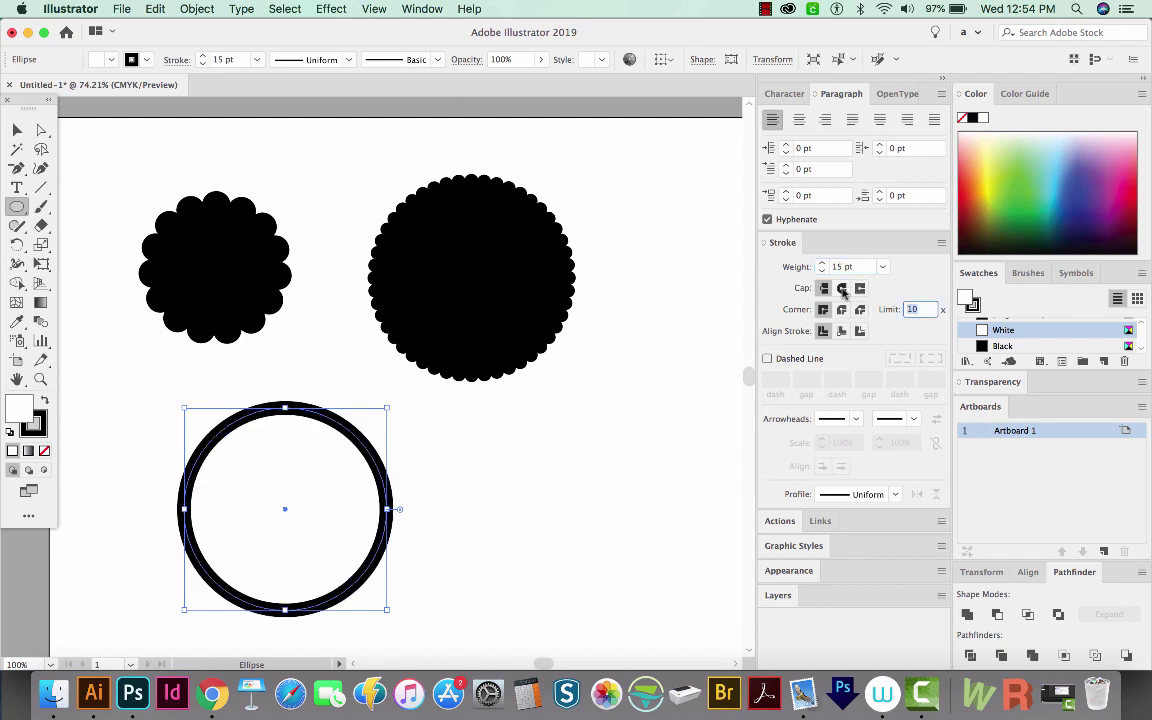
click(842, 289)
click(841, 310)
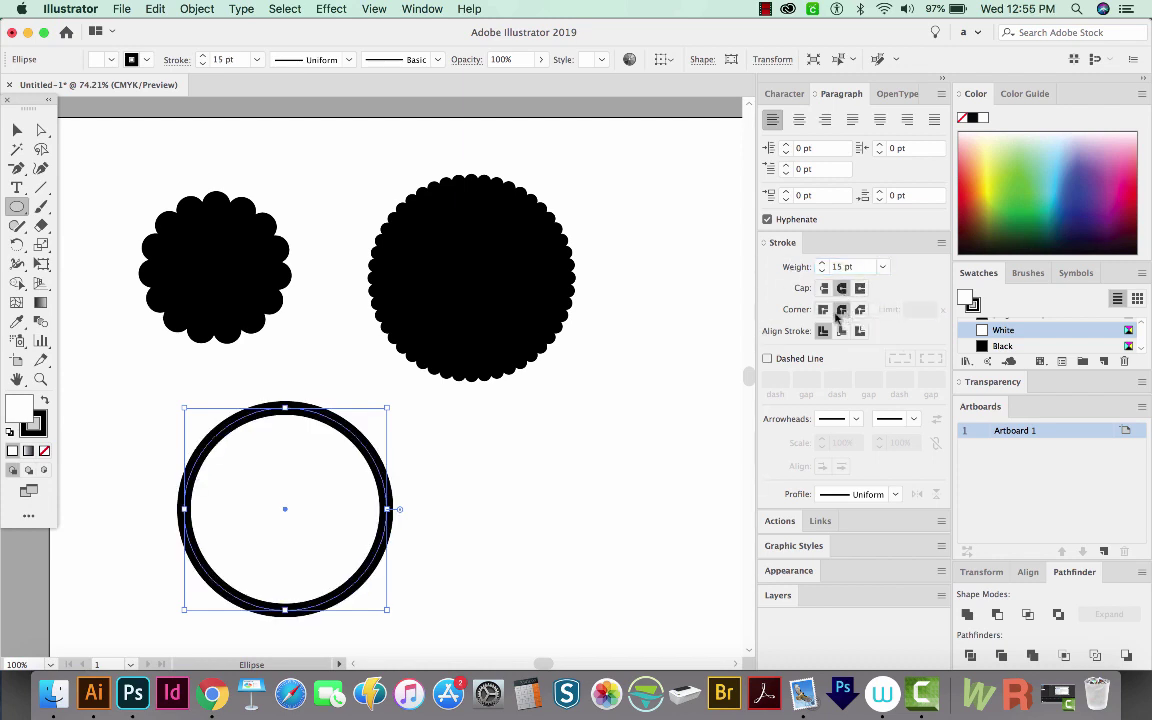
click(767, 358)
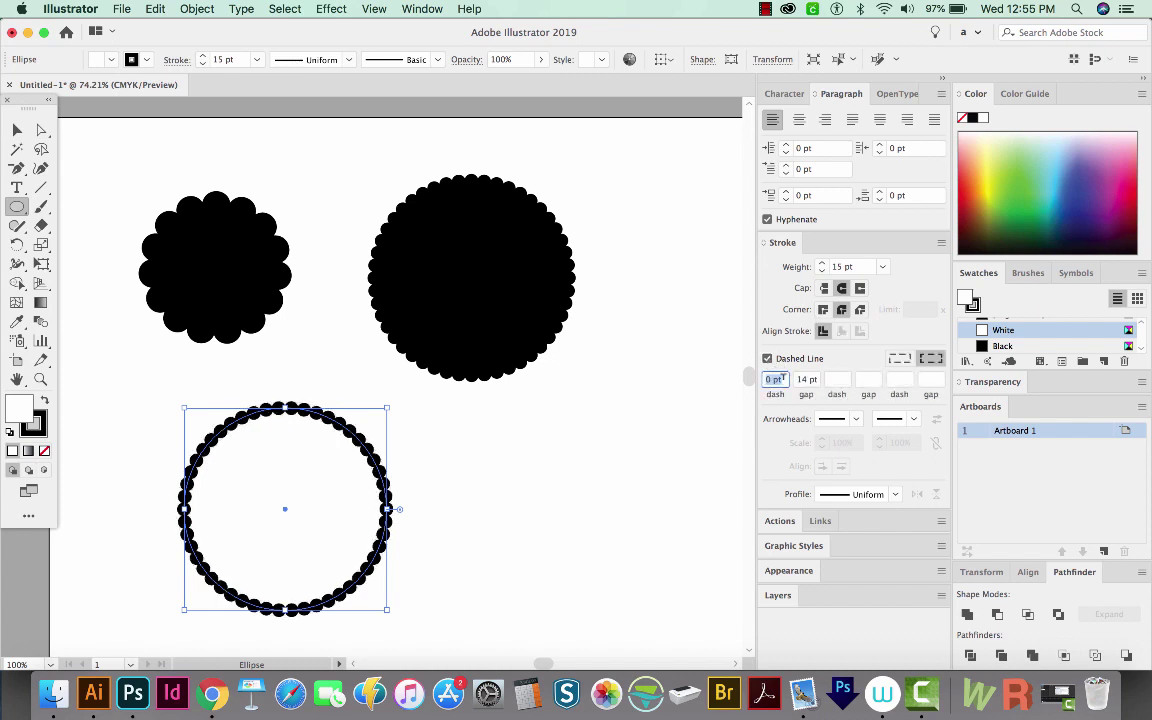
Raise the stroke weight to 50 pt and widen the dash gap to 46 pt
click(930, 358)
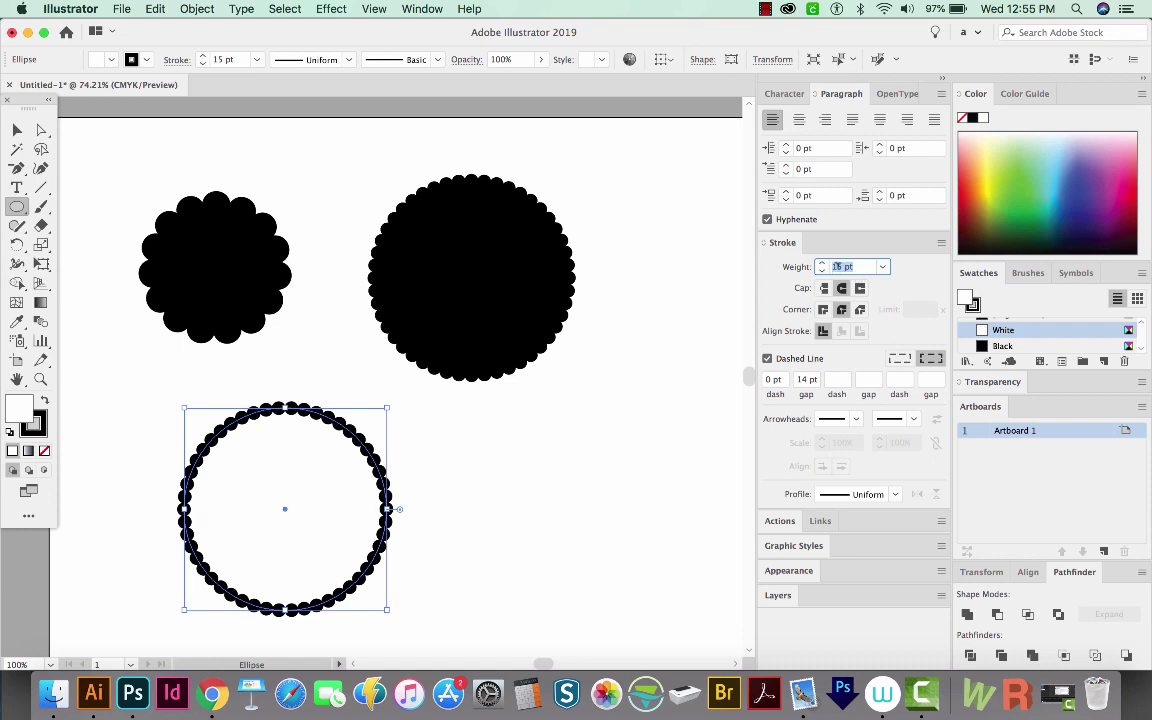
click(852, 266)
text(2030)
key(Return)
key(shift+Up)
key(shift+Up)
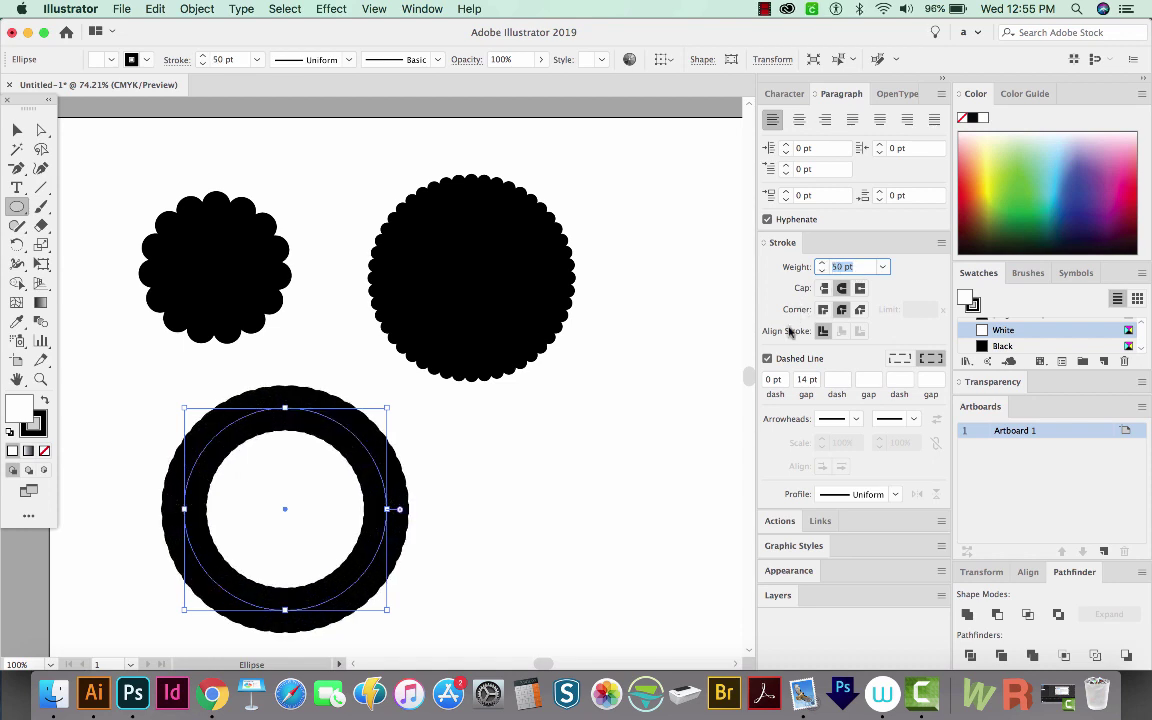
click(806, 379)
text(10)
key(Return)
key(shift+Up)
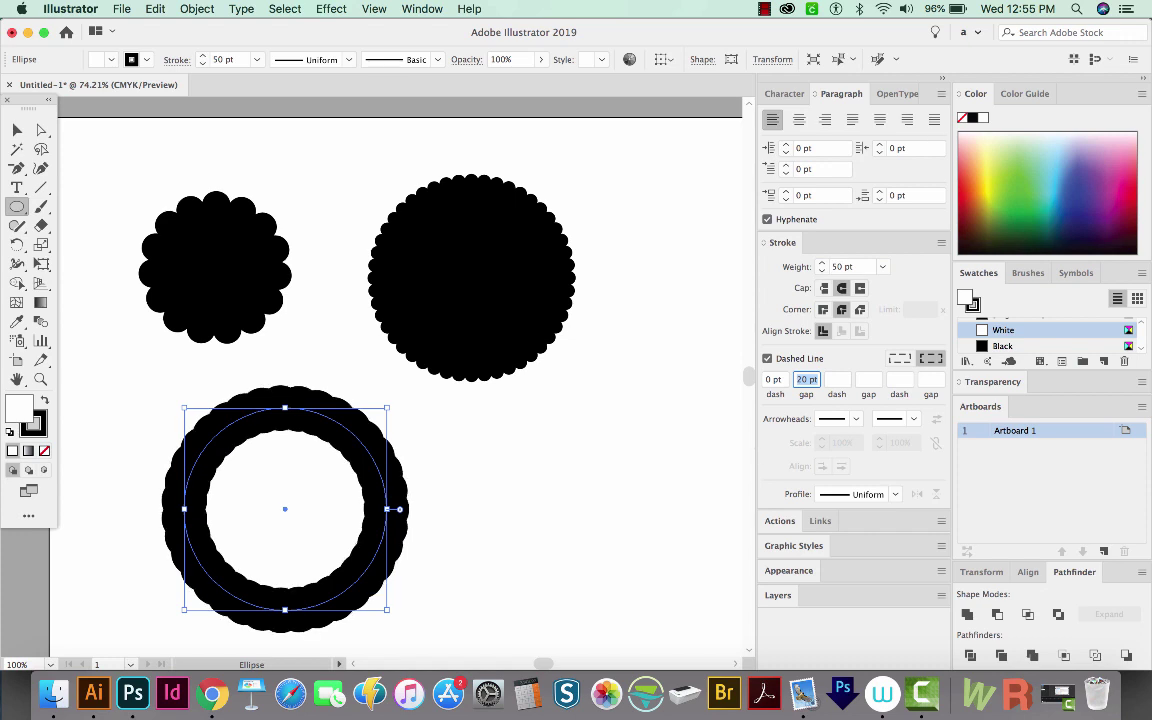
key(shift+Up)
key(shift+Up)
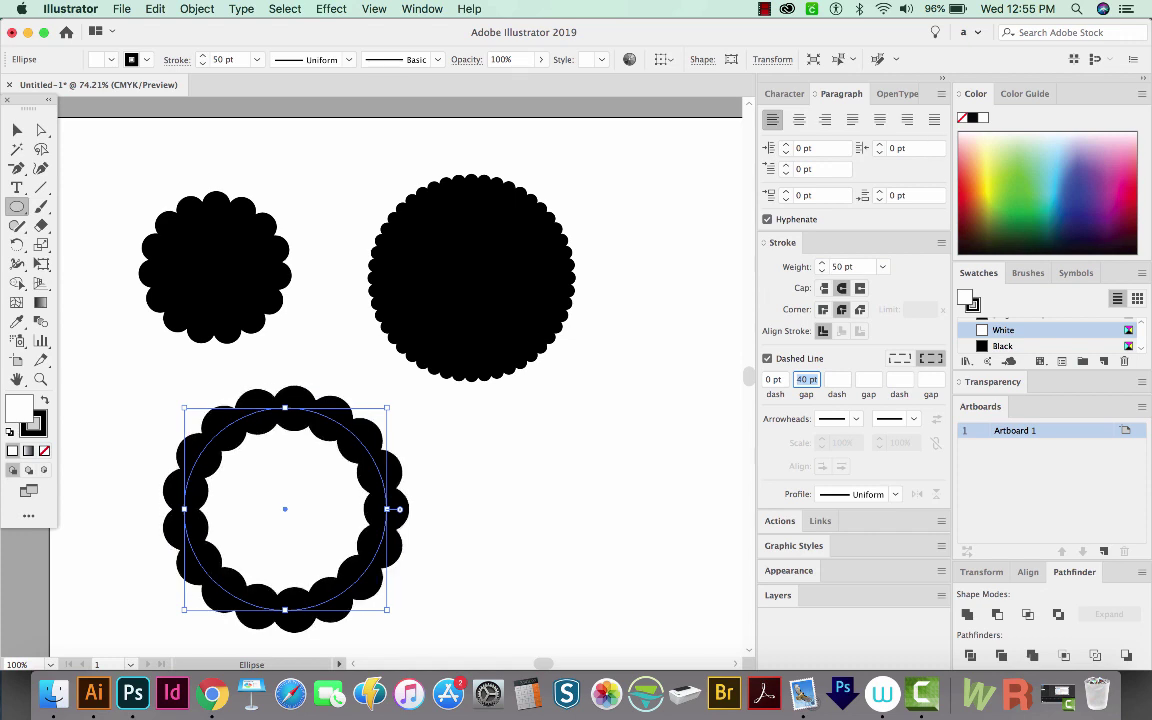
key(Up)
key(Up)
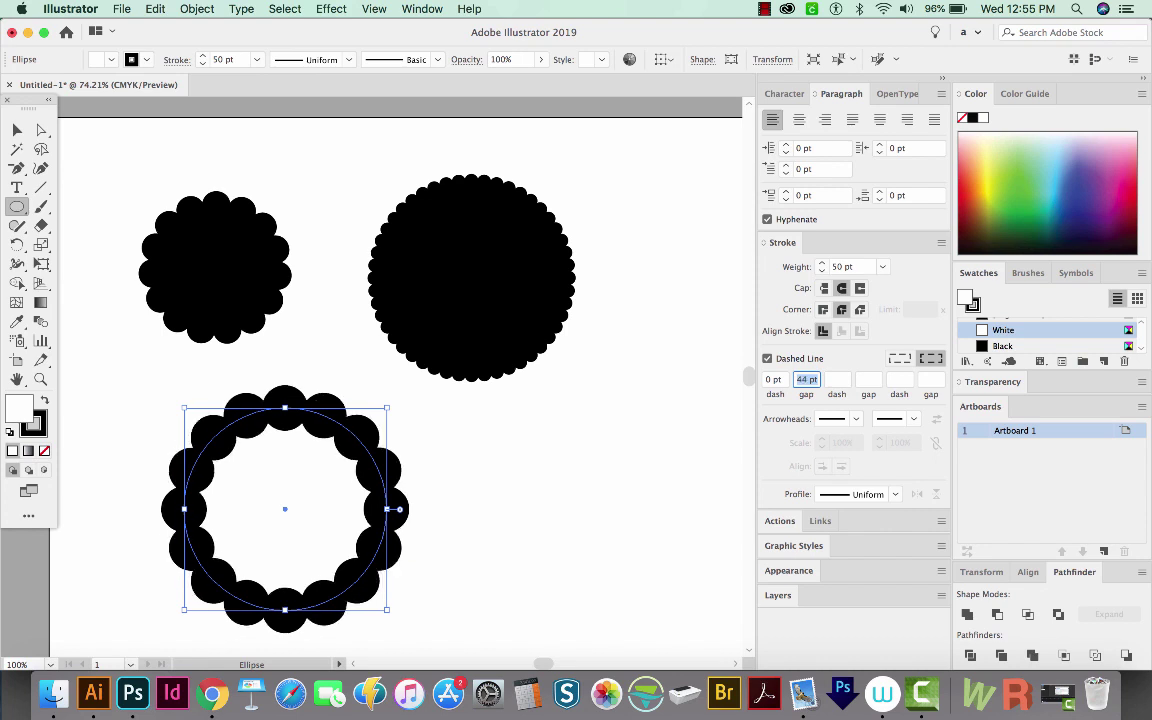
key(Up)
key(Up)
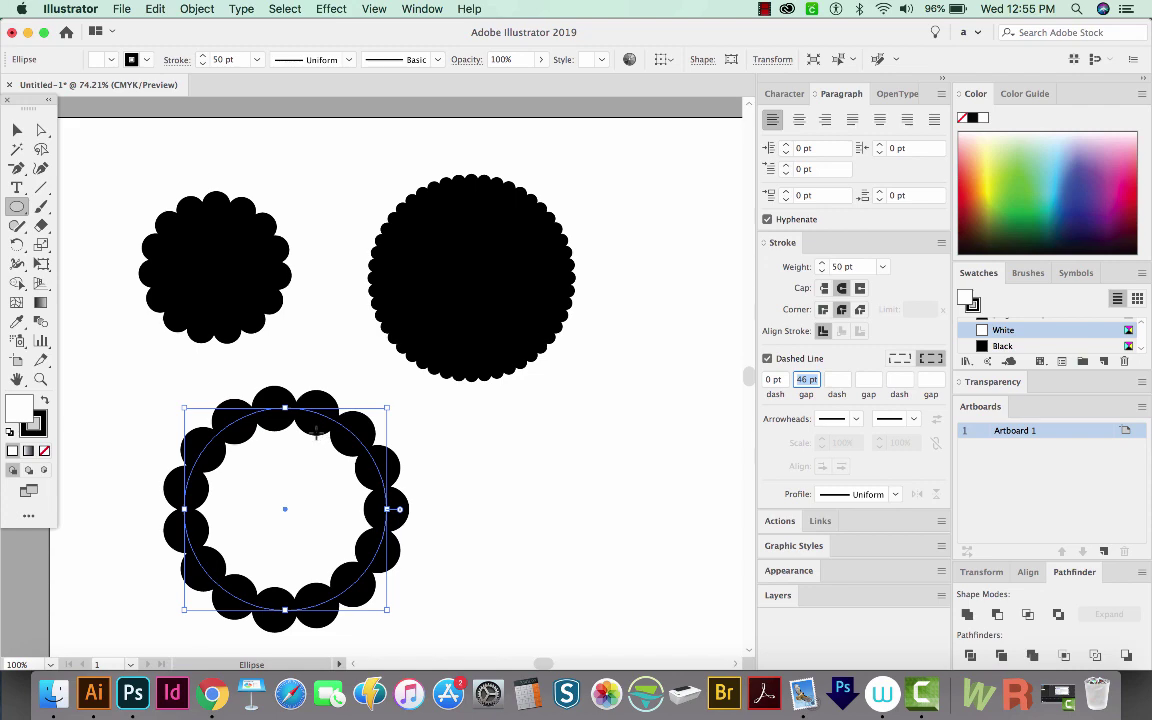
Expand the ring's appearance and its fill and stroke, then Unite the dashes into one badge
click(181, 10)
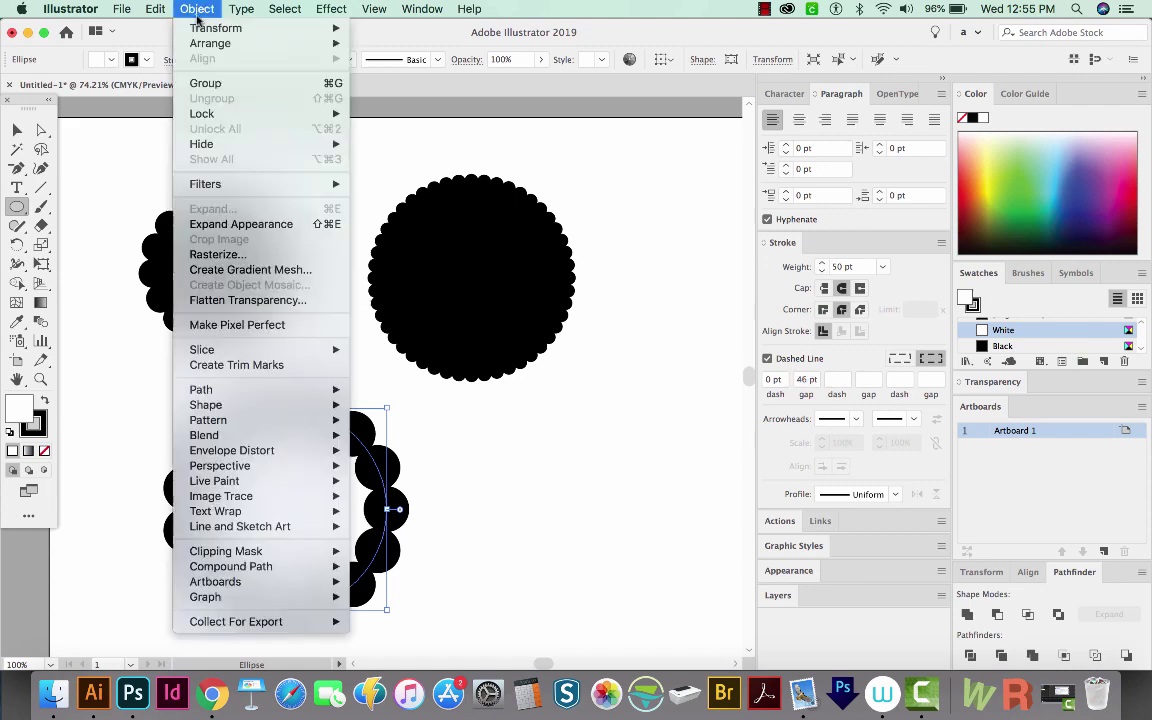
click(216, 225)
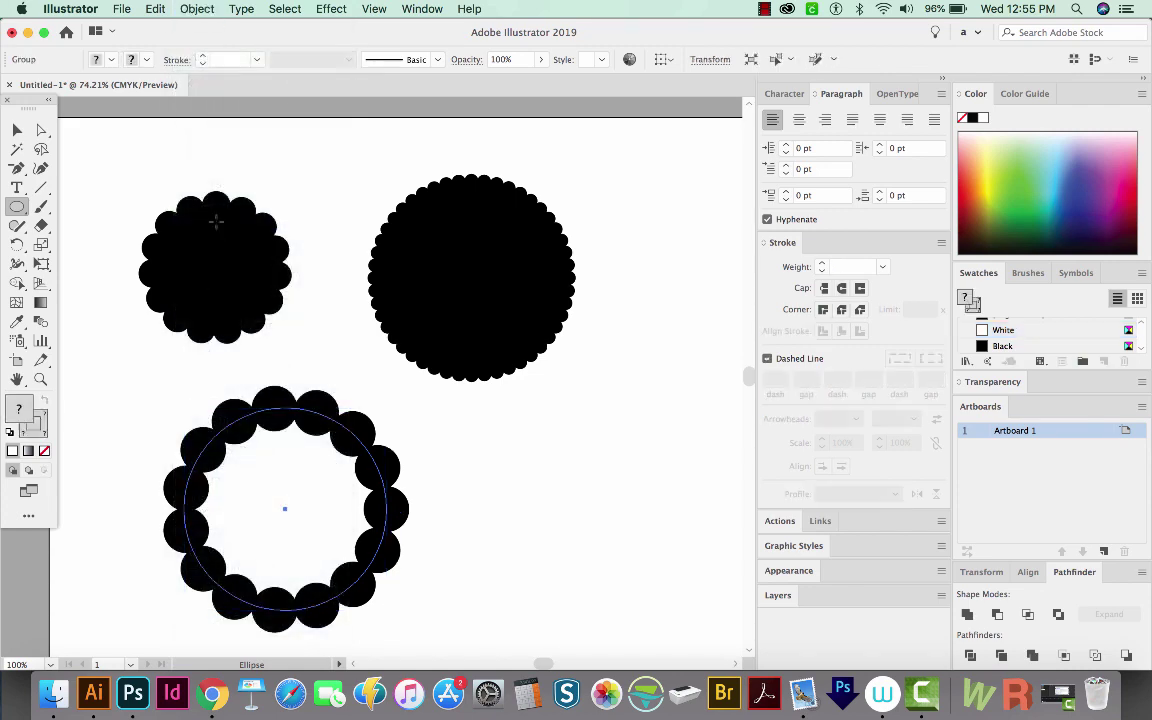
click(182, 10)
click(204, 209)
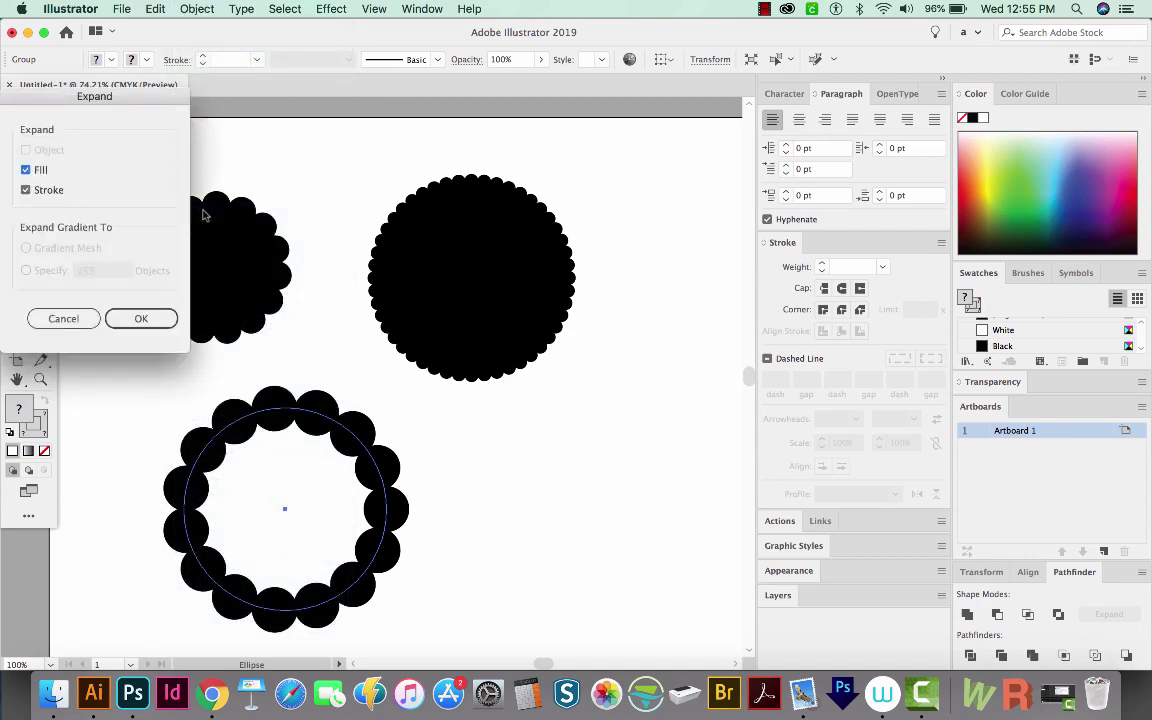
key(Return)
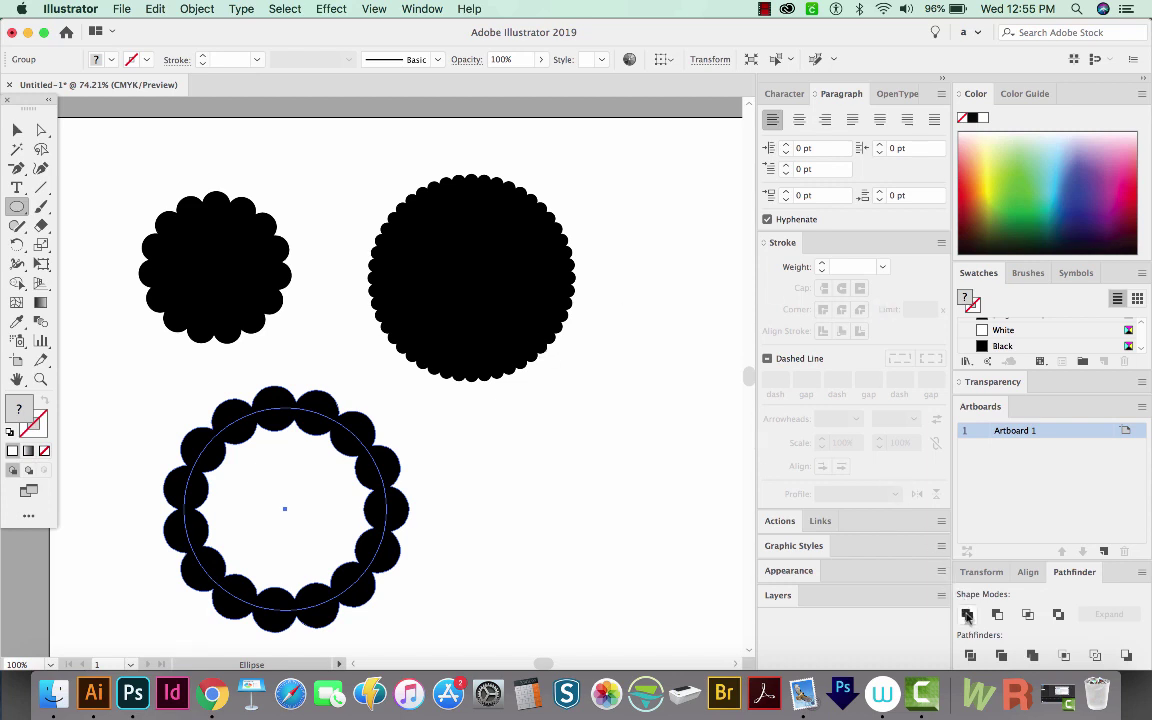
click(1002, 346)
scroll(500, 300, down, 2)
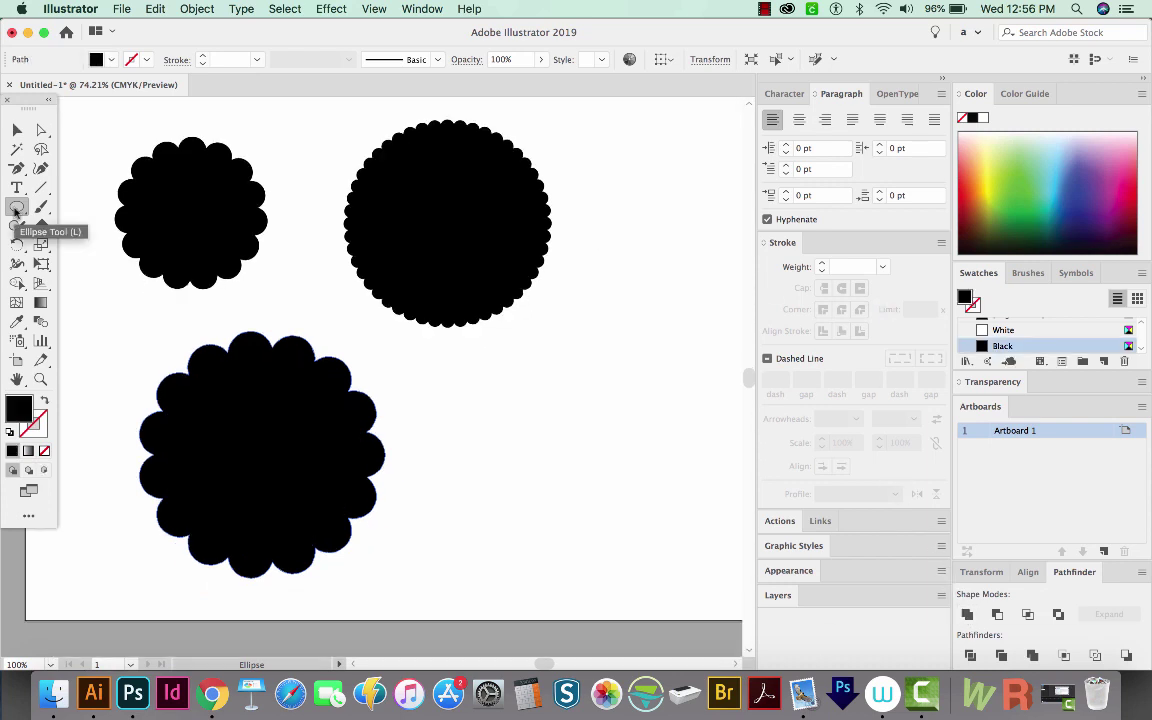
Draw a star at the artboard's lower right and swap its fill to a stroke
drag(15, 211, 73, 287)
click(73, 285)
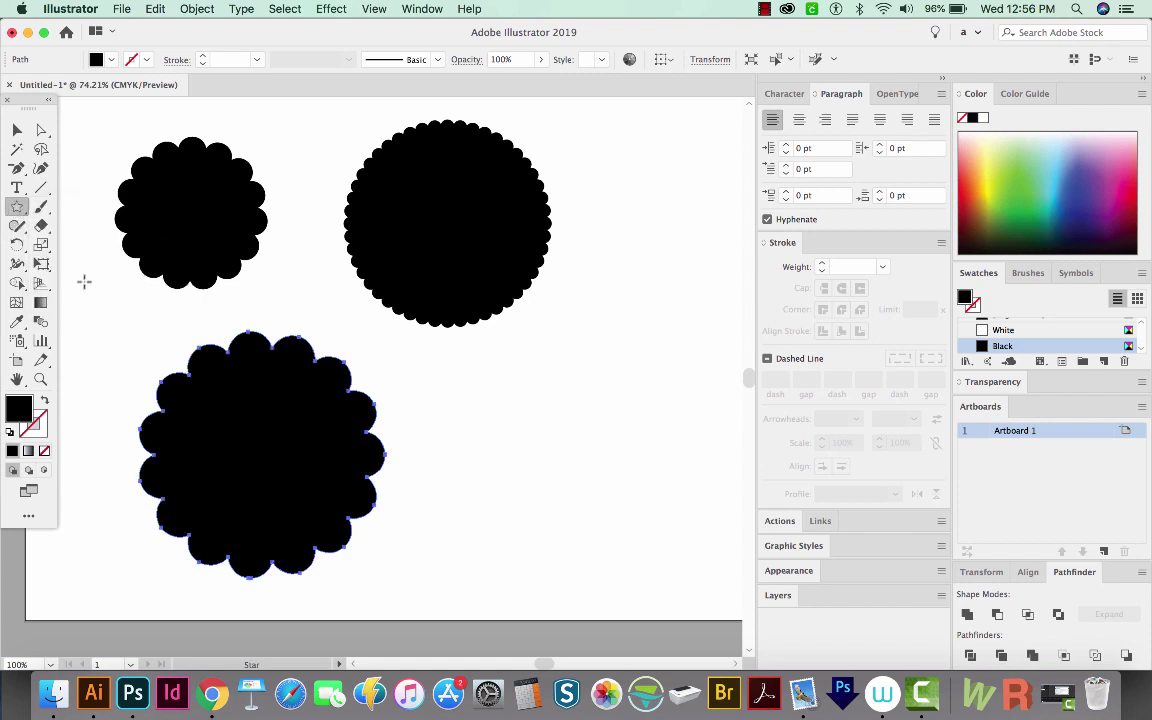
drag(608, 428, 710, 514)
key(shift+x)
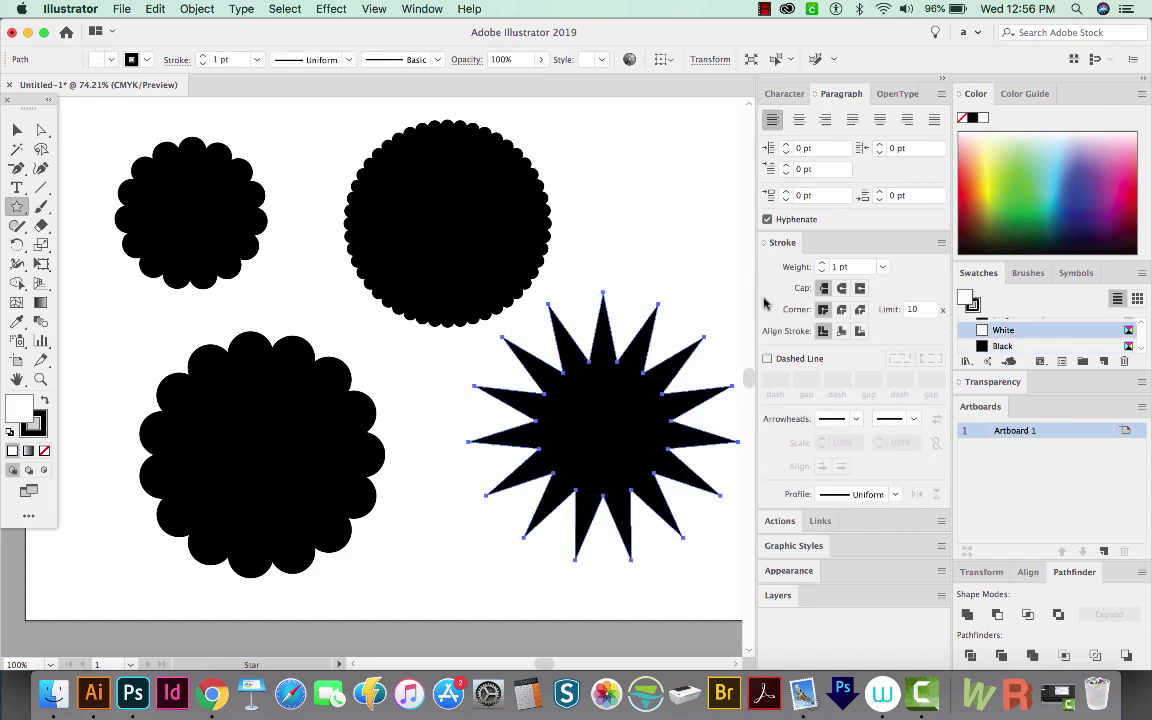
Give the star a 10 pt round-cap, round-join dashed stroke with a 10 pt gap
click(850, 268)
text(10)
key(Tab)
click(843, 288)
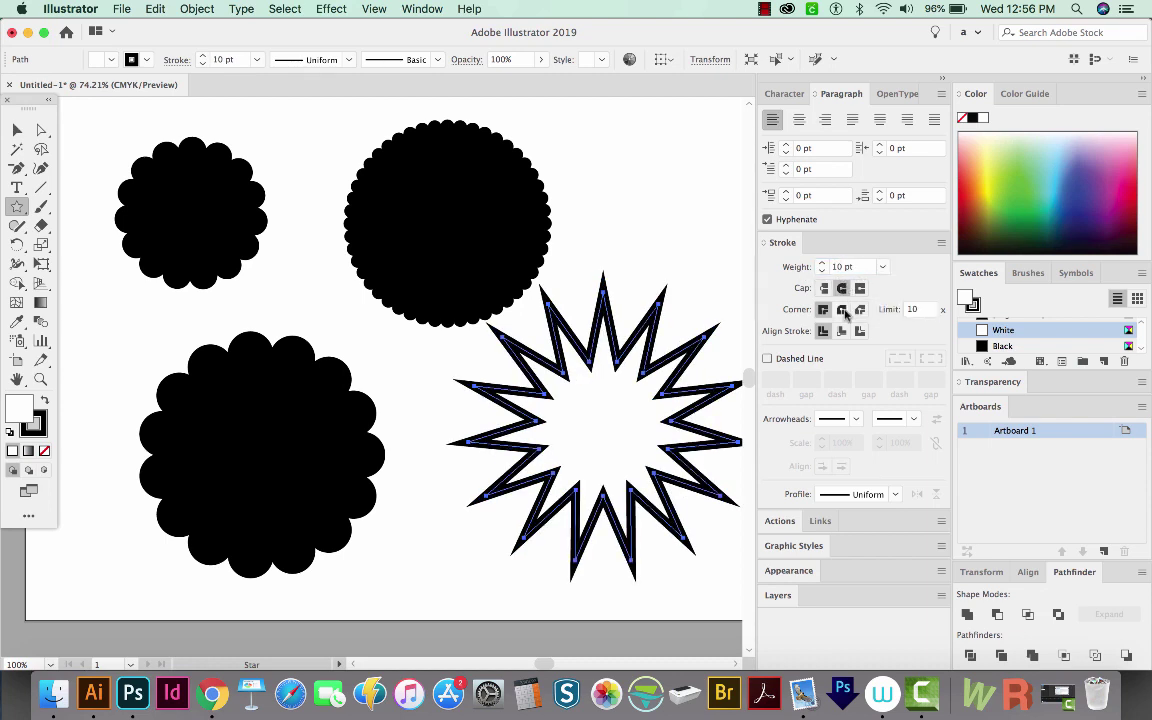
click(842, 310)
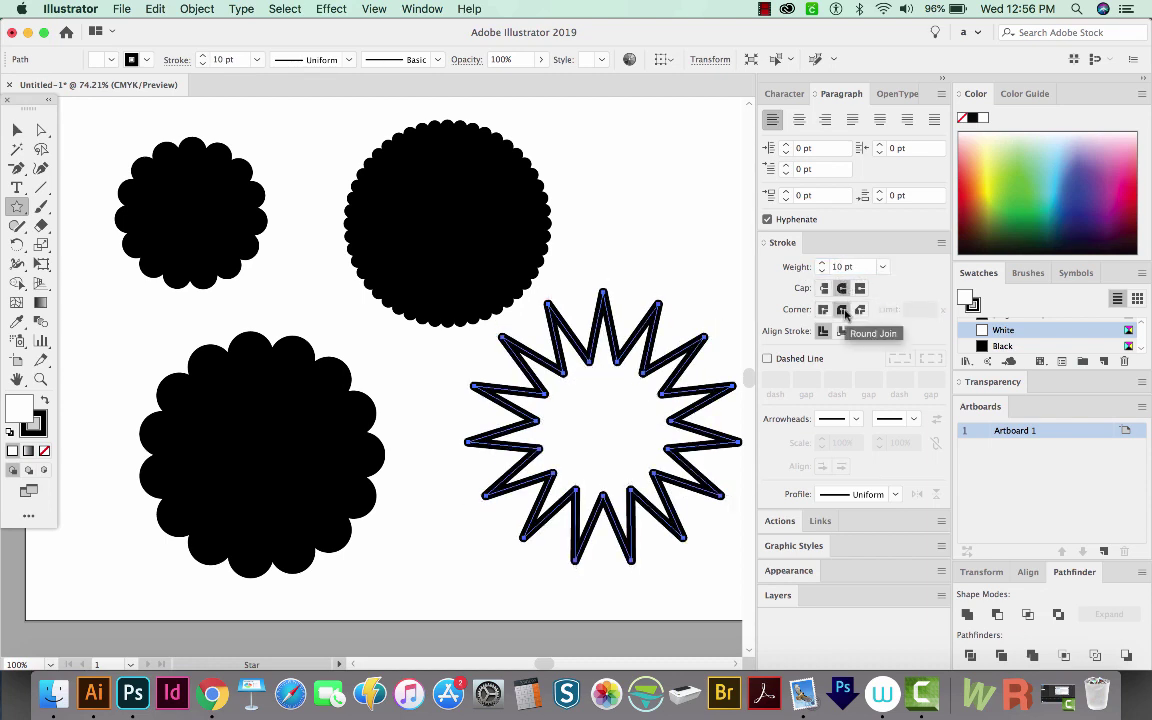
click(768, 359)
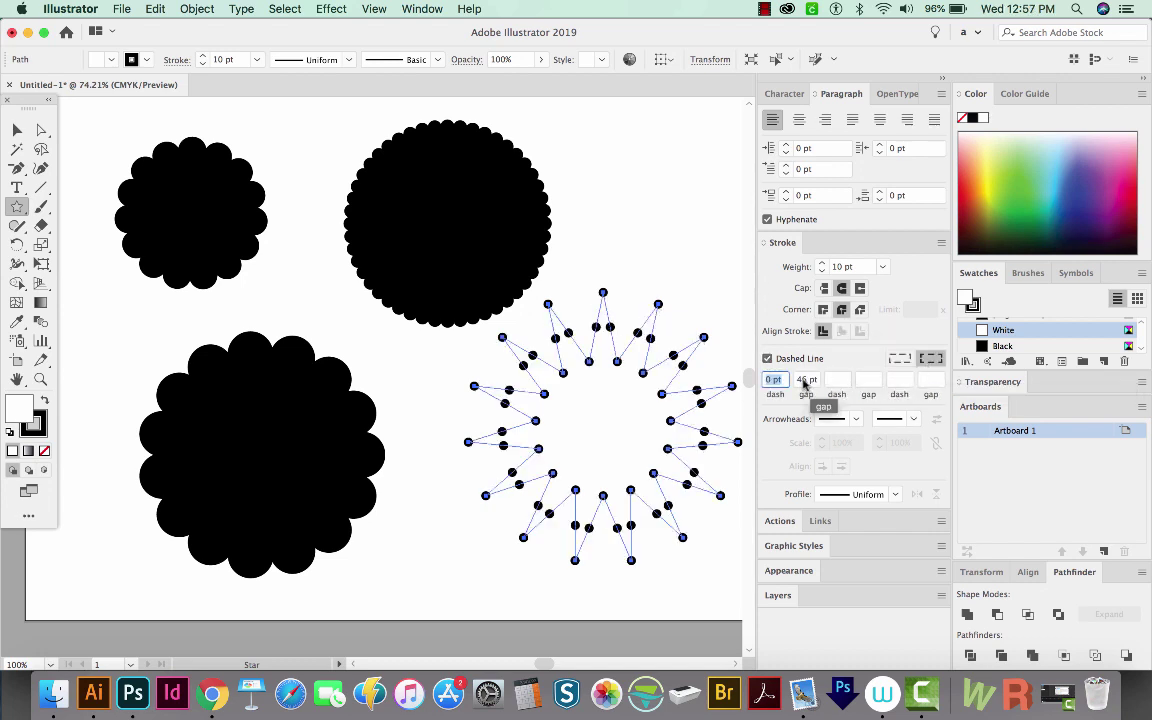
key(Tab)
key(shift+Down)
key(shift+Down)
Raise the stroke weight to 14 pt and widen the dot gap to 13 pt
click(849, 267)
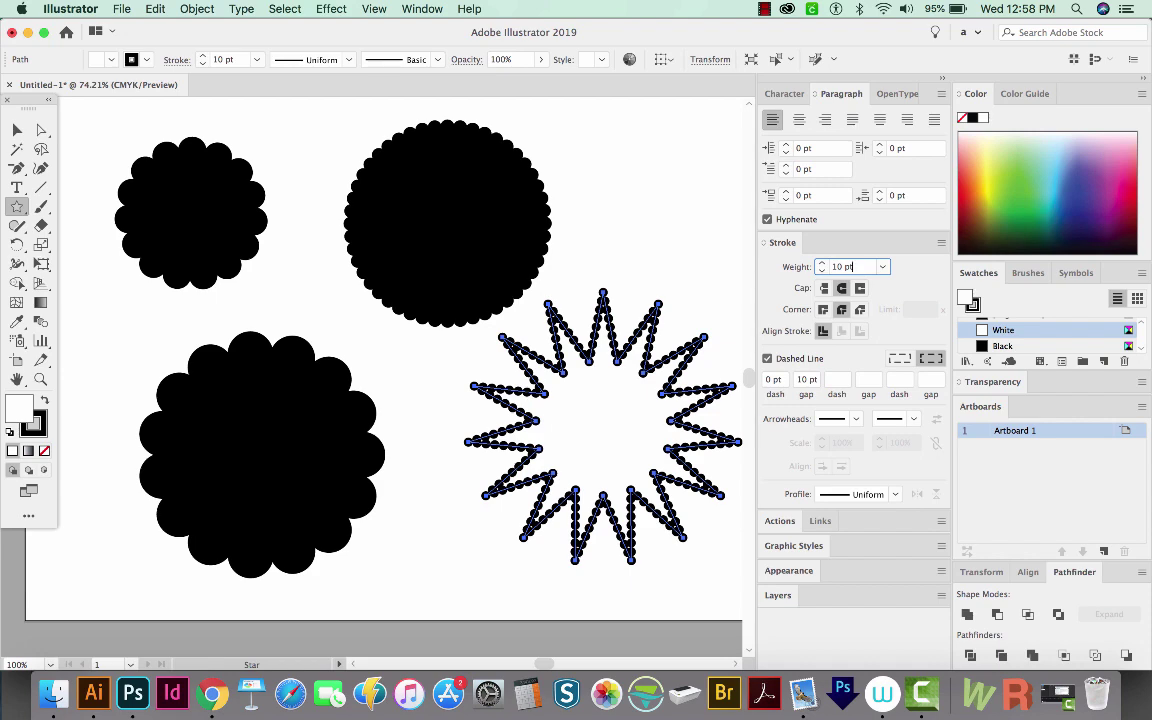
key(Up)
key(Up)
key(Up)
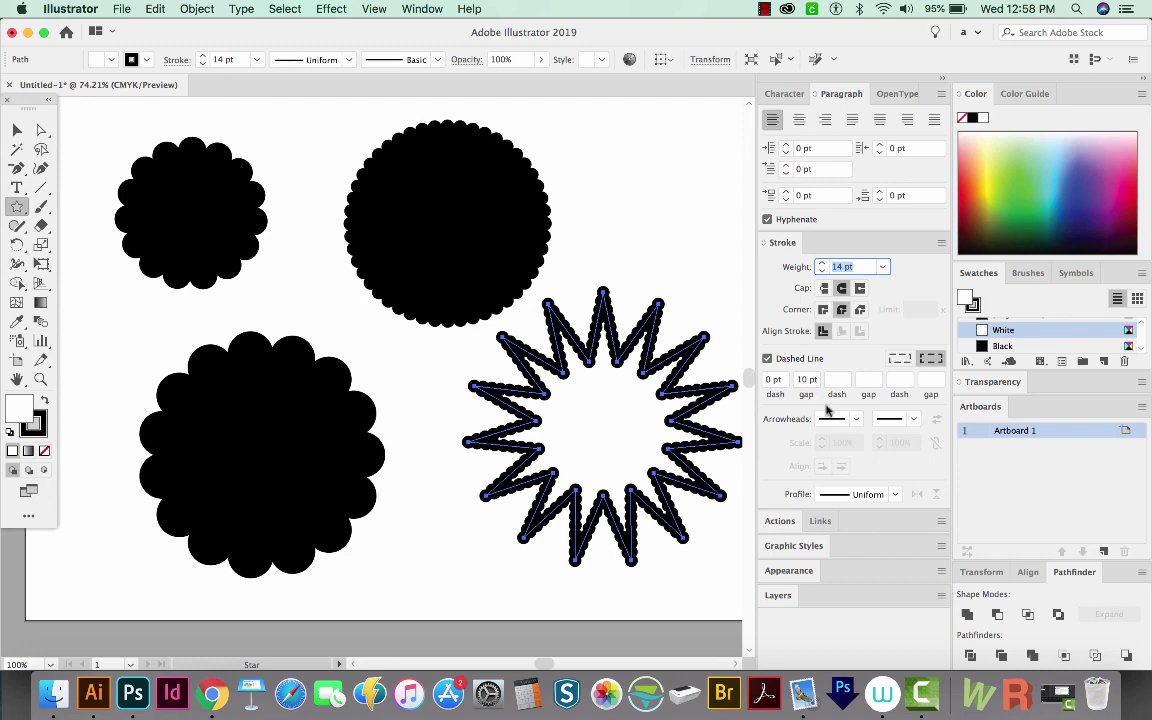
click(806, 380)
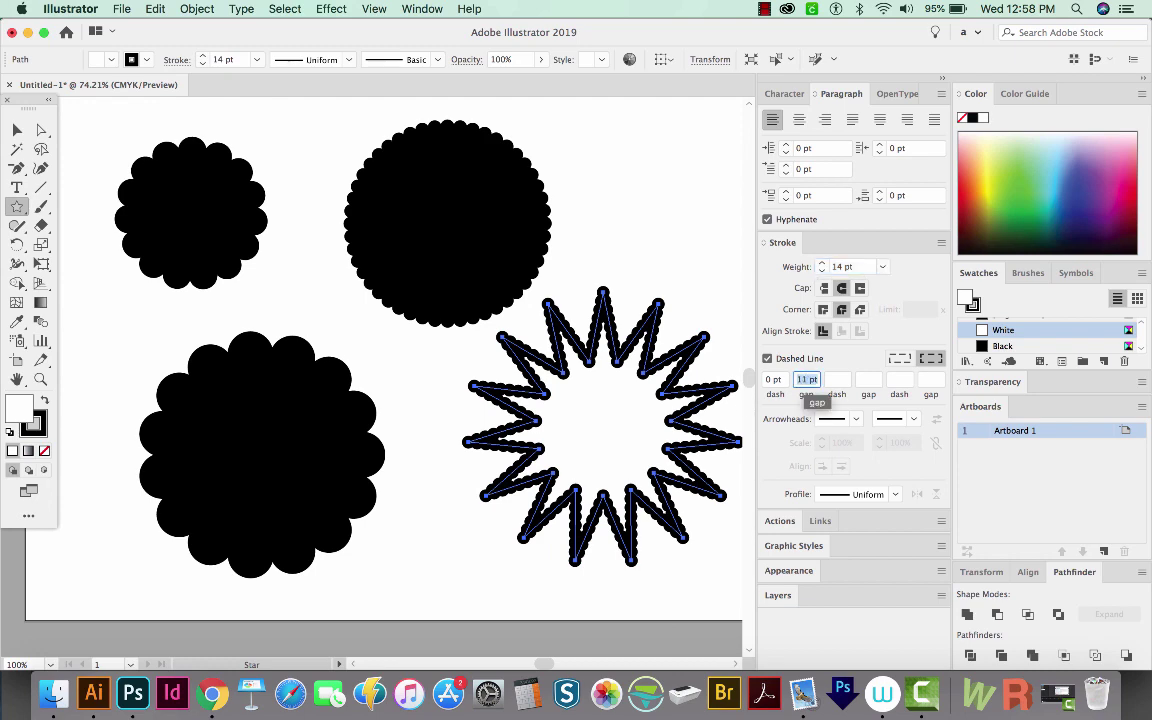
key(Up)
key(Up)
Expand the dotted star's appearance and stroke, unite the dots, then nudge it down-left
click(197, 9)
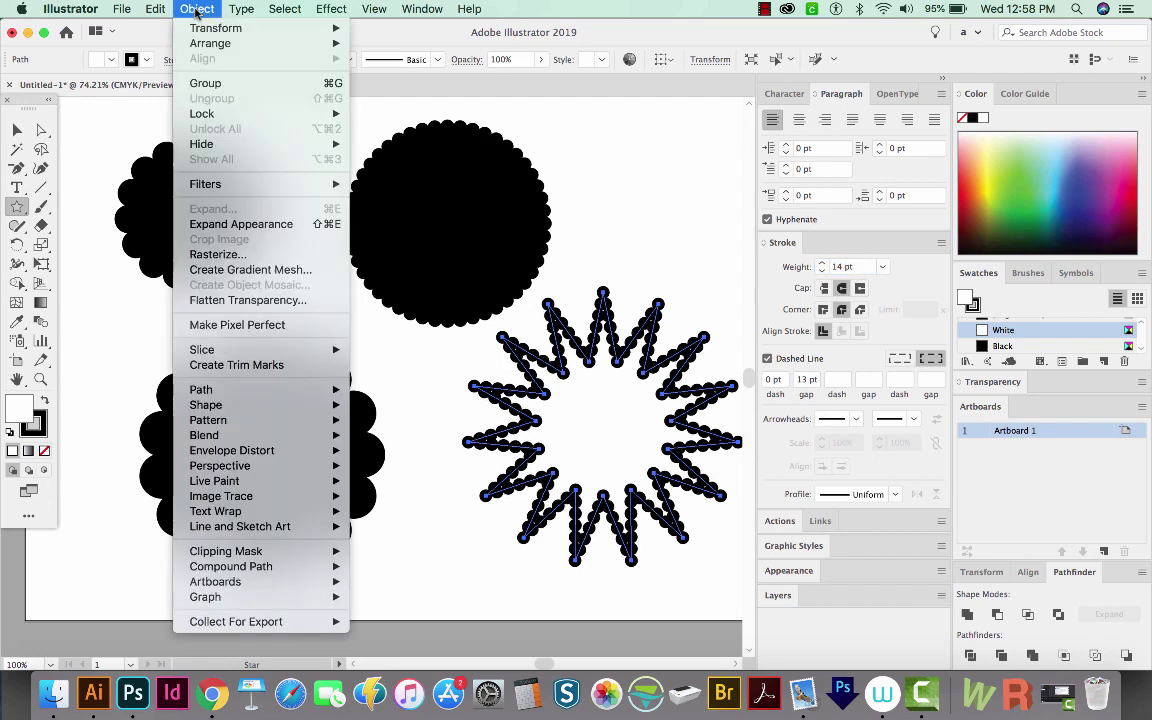
click(216, 224)
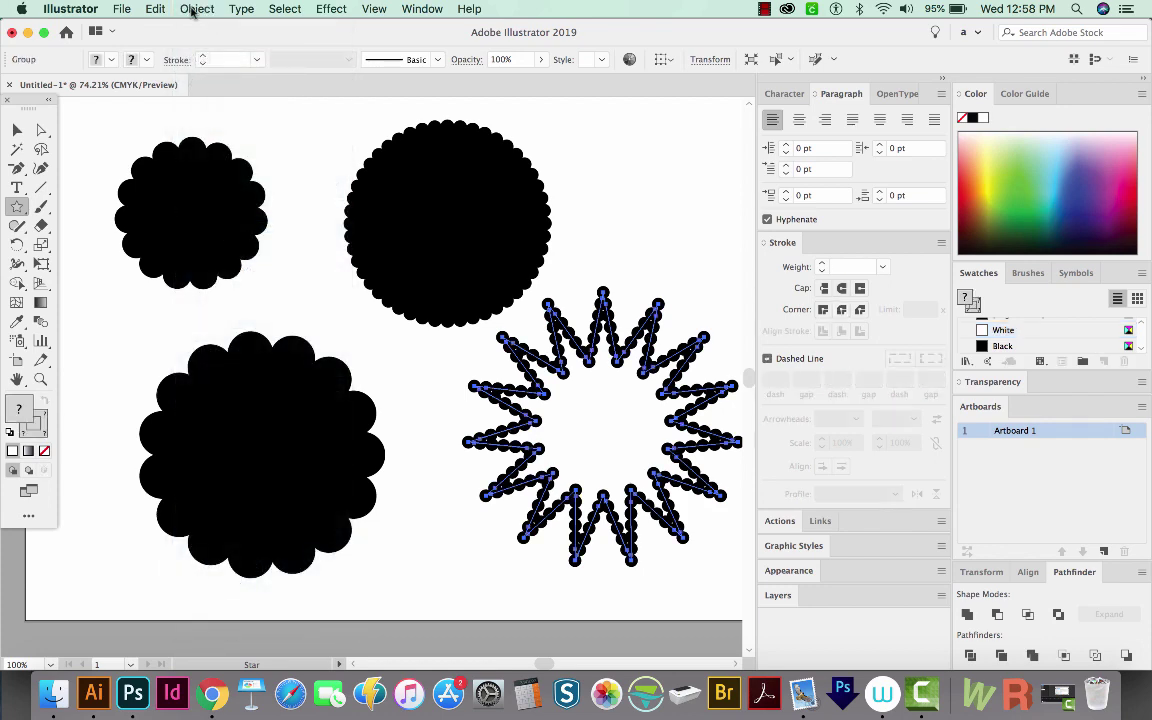
click(197, 9)
click(212, 209)
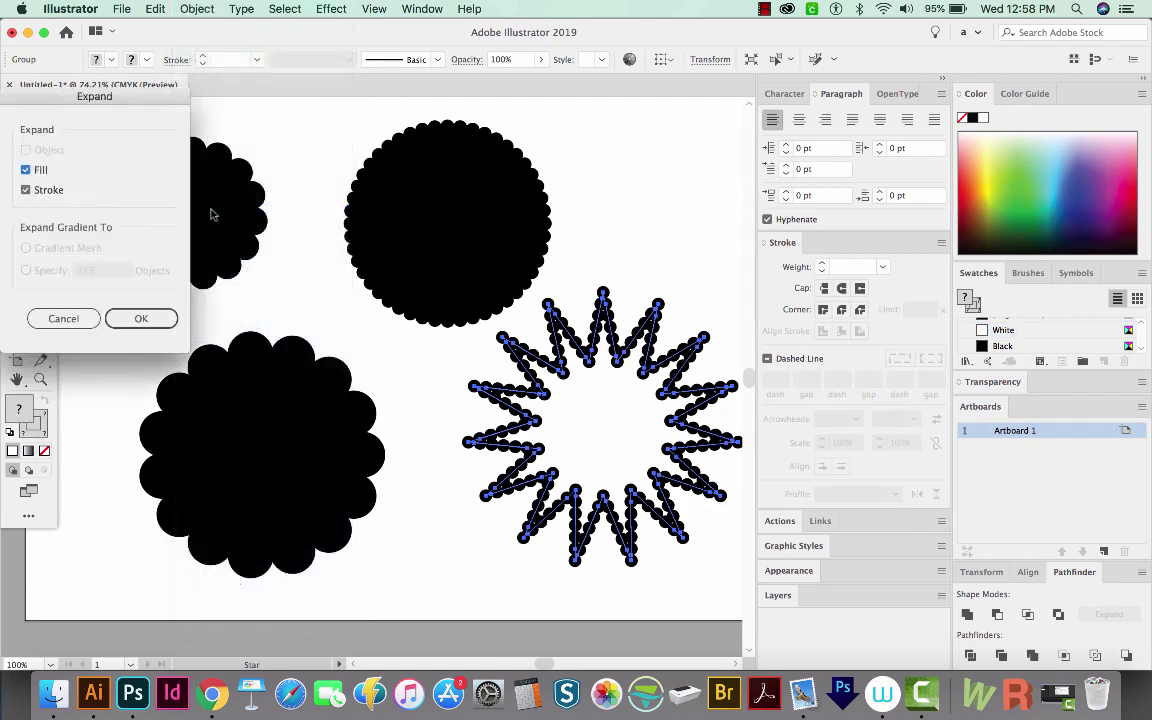
key(Return)
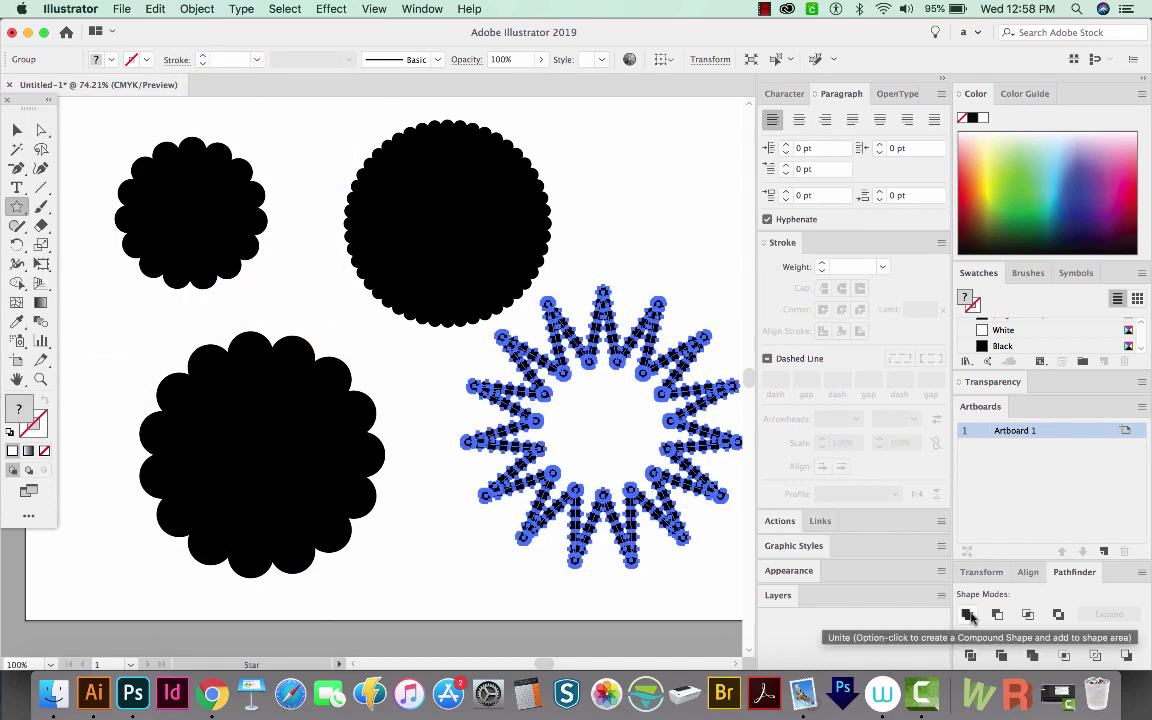
click(968, 615)
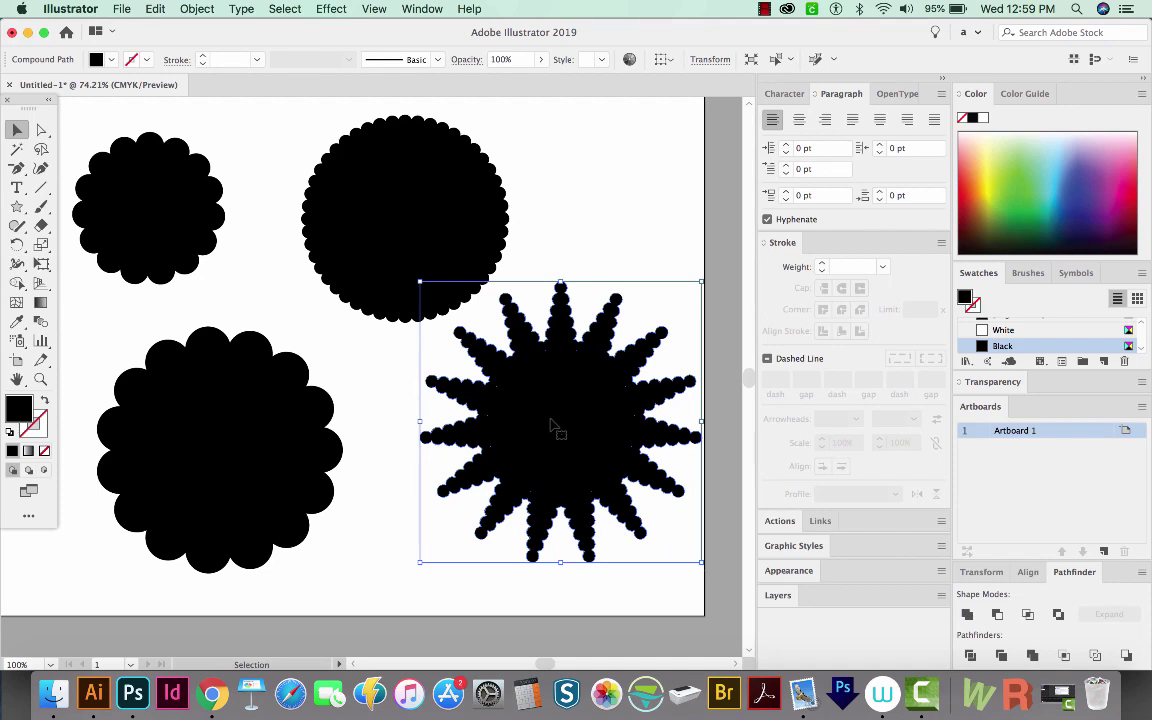
drag(550, 425, 523, 449)
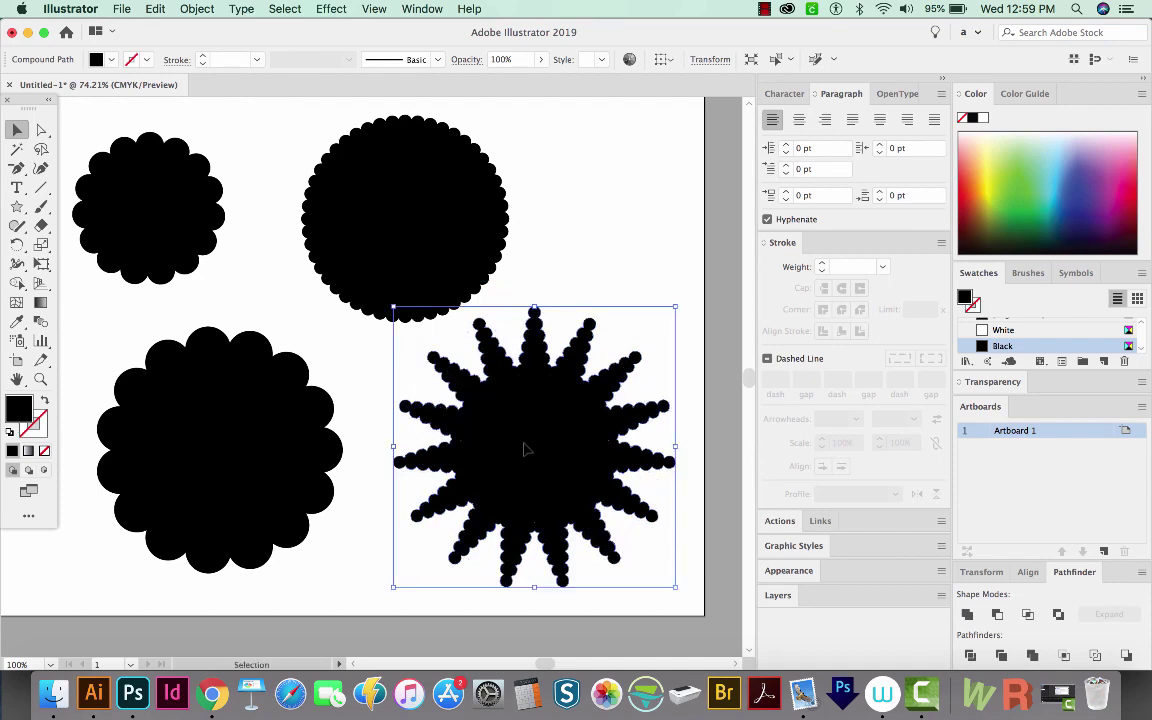